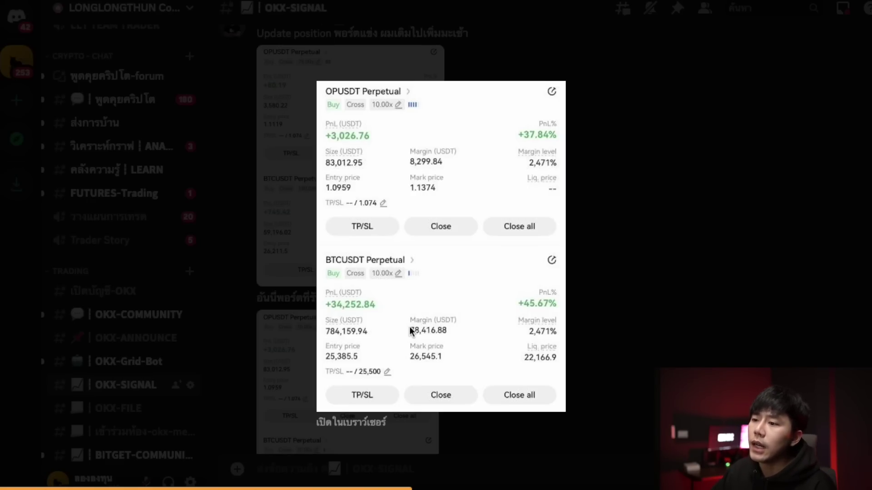
Close the enlarged positions image, open the เข้าร่วมห้อง-okx-member channel and review its joining conditions and members' UID posts
left_click(636, 322)
scroll(473, 333, "down", 3)
scroll(136, 386, "down", 1)
left_click(140, 437)
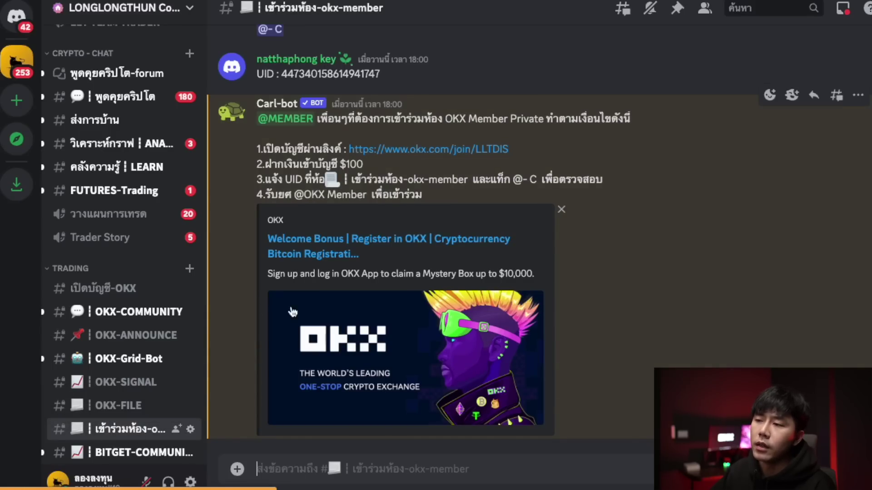
scroll(302, 299, "up", 9)
scroll(343, 289, "up", 20)
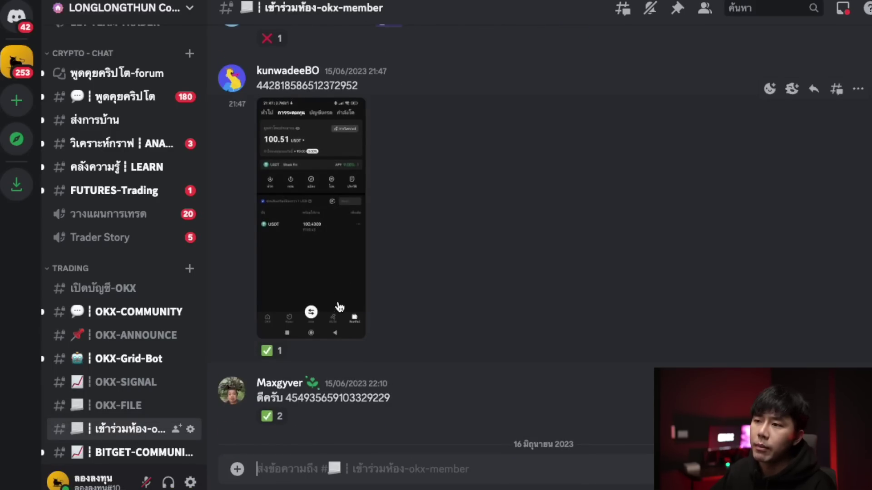
scroll(278, 320, "down", 4)
scroll(277, 315, "down", 10)
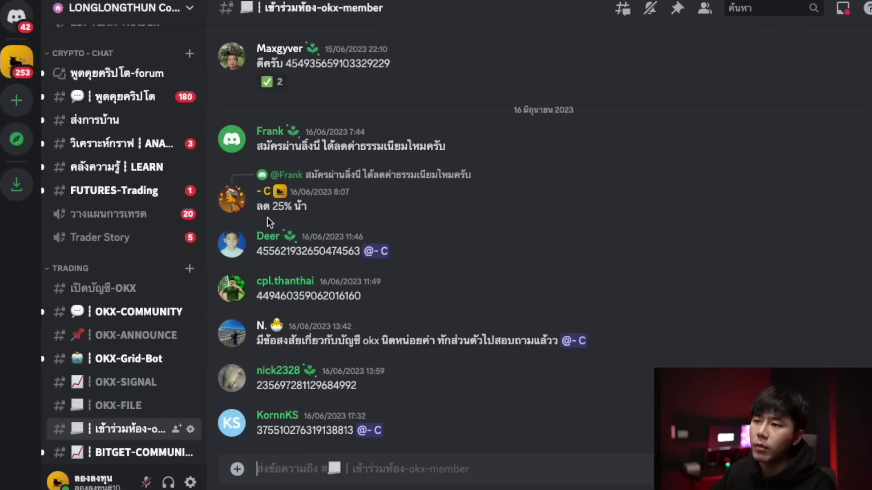
scroll(267, 217, "up", 6)
scroll(150, 299, "up", 7)
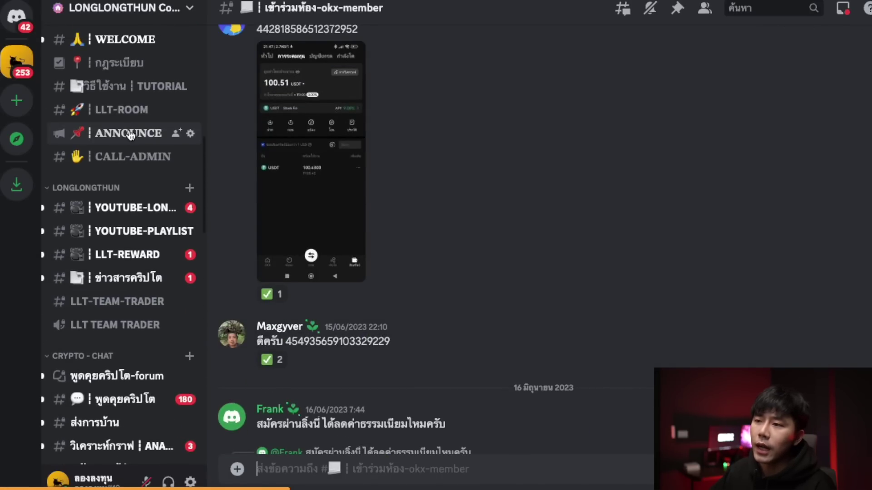
Open the ANNOUNCE channel and review the OKX new-member giveaway post and its rules
left_click(130, 132)
scroll(517, 343, "up", 5)
scroll(517, 344, "down", 3)
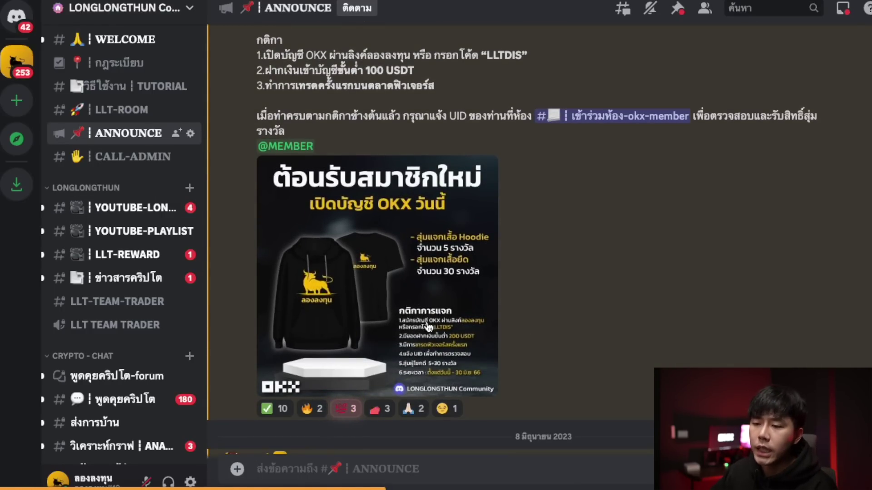
scroll(134, 326, "down", 3)
scroll(134, 326, "down", 3)
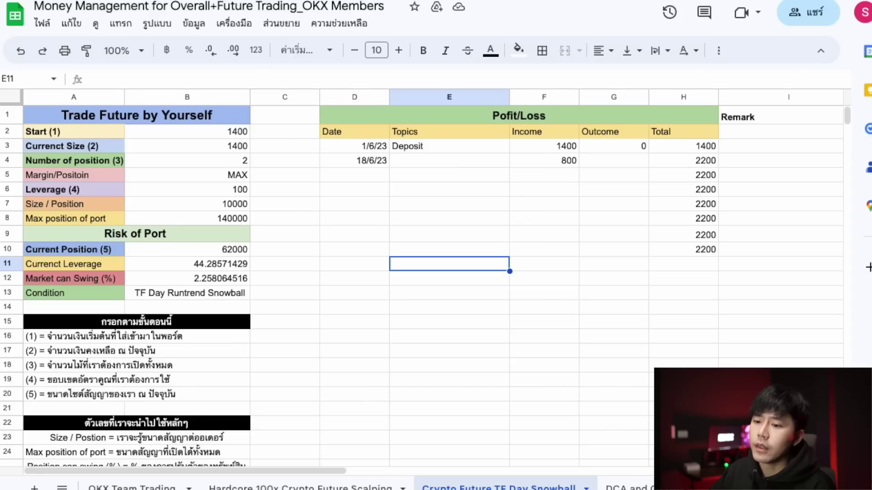
Switch to the Money Management spreadsheet in Google Sheets, open the Overall sheet and examine the Reserve 6 Months row
scroll(113, 486, "up", 5)
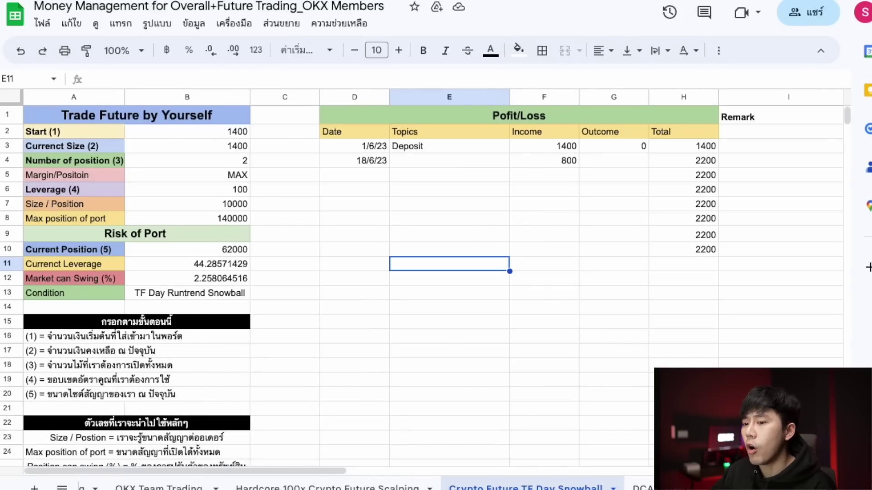
left_click(113, 487)
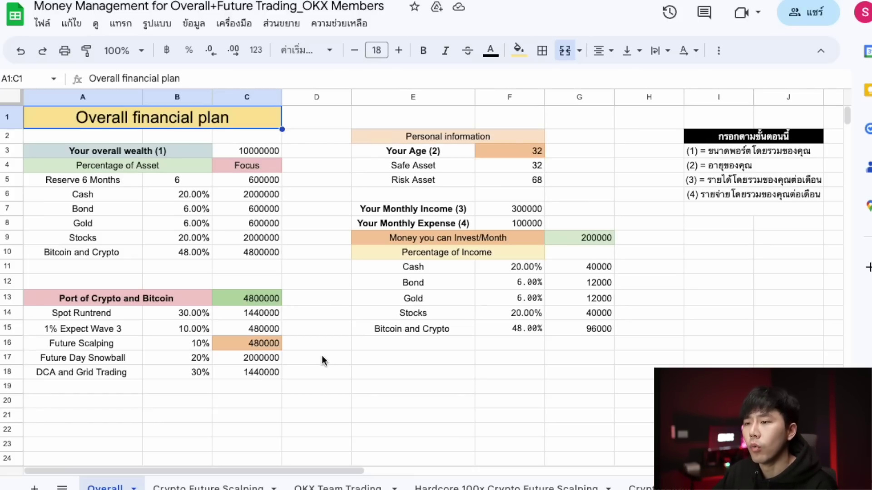
left_click(106, 178)
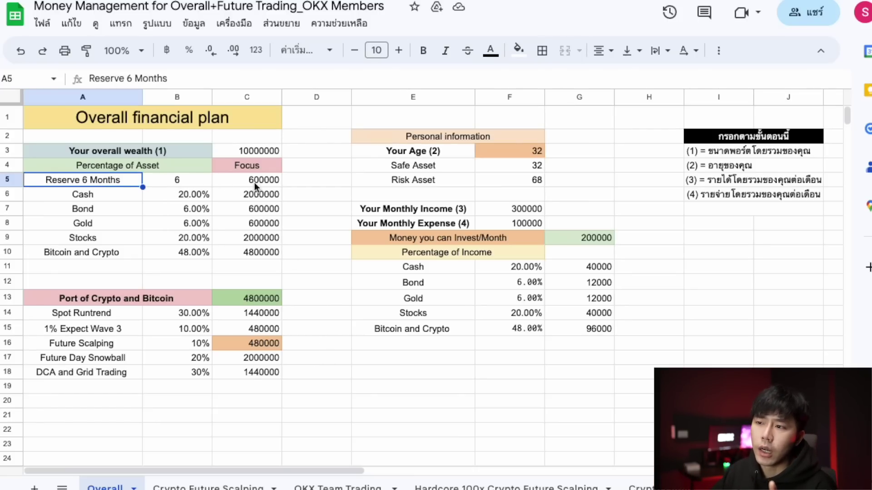
left_click(177, 184)
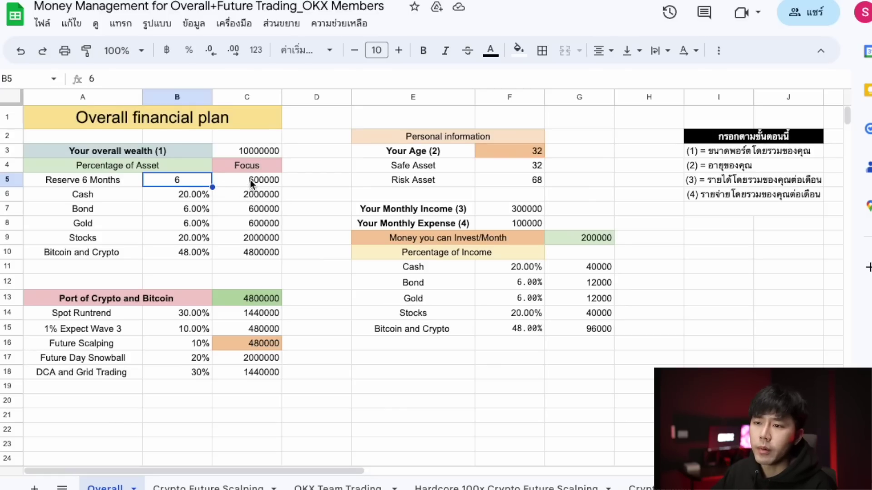
Set the overall wealth in the financial plan to 50000
left_click(264, 151)
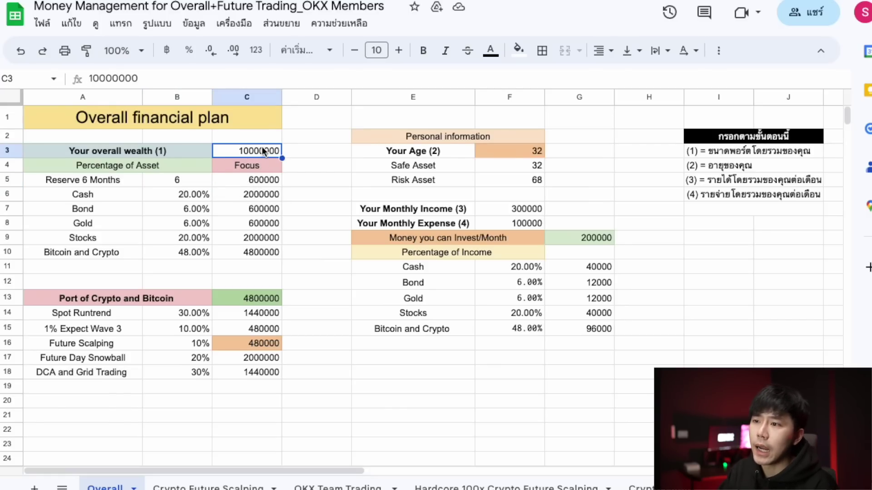
type("50000")
key("Return")
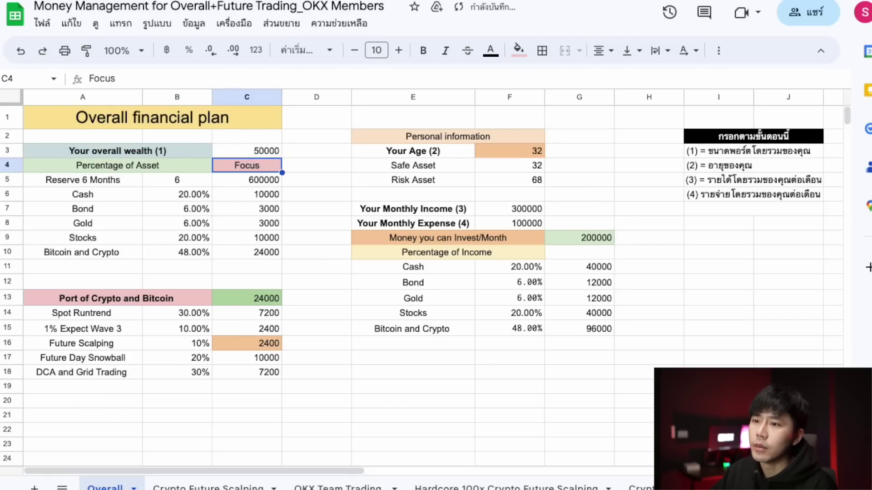
Set the overall wealth in the financial plan to 5600000
left_click(255, 152)
type("5600000")
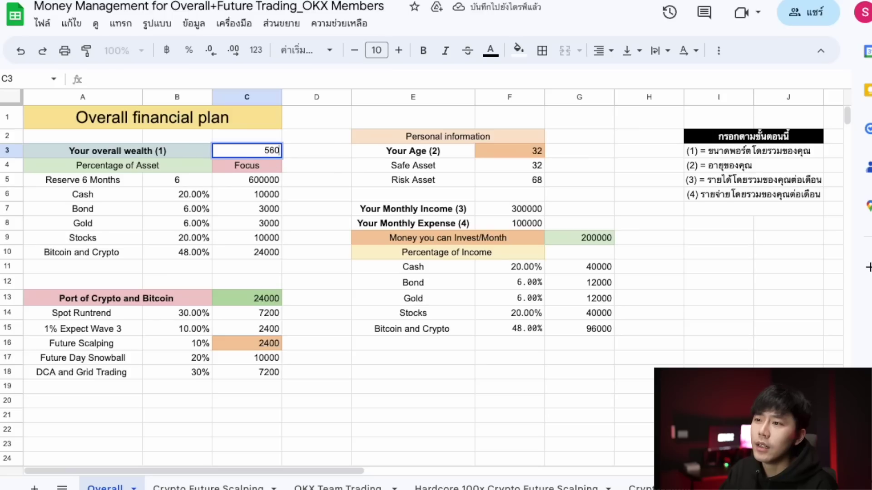
key("Return")
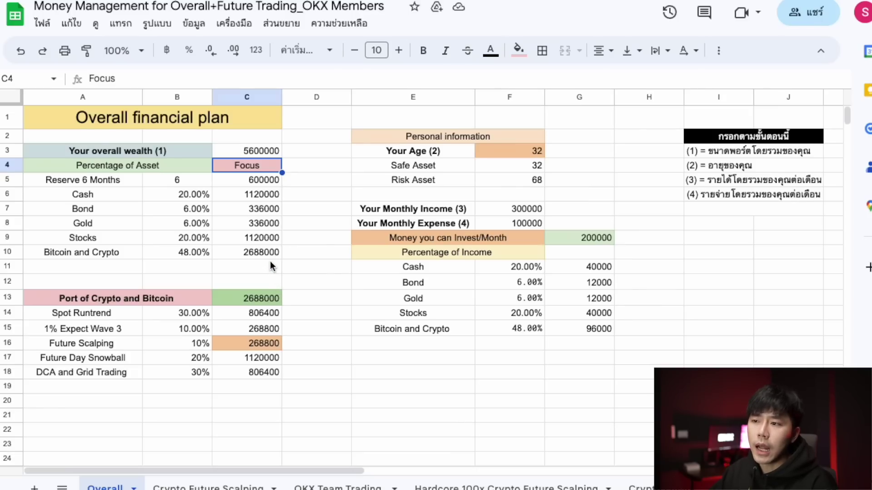
Examine the Bitcoin and Crypto allocation, the crypto port's strategy breakdown and its Future Day Snowball row
left_click(59, 254)
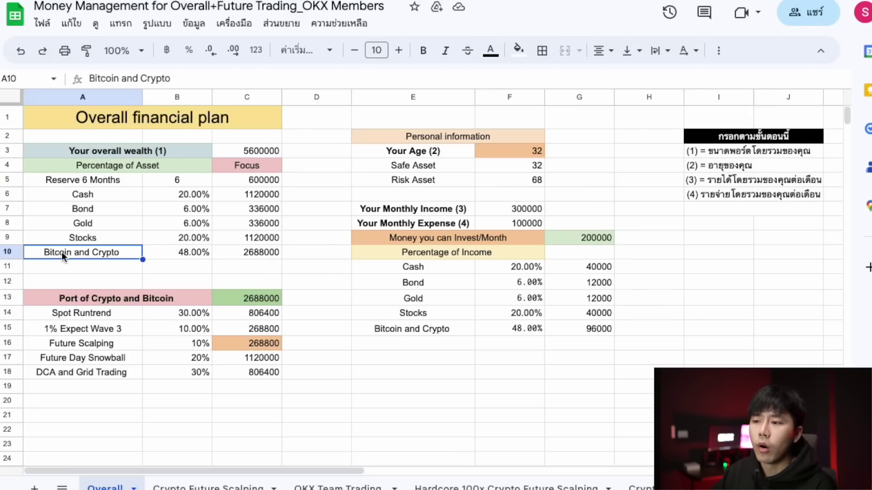
left_click(246, 254)
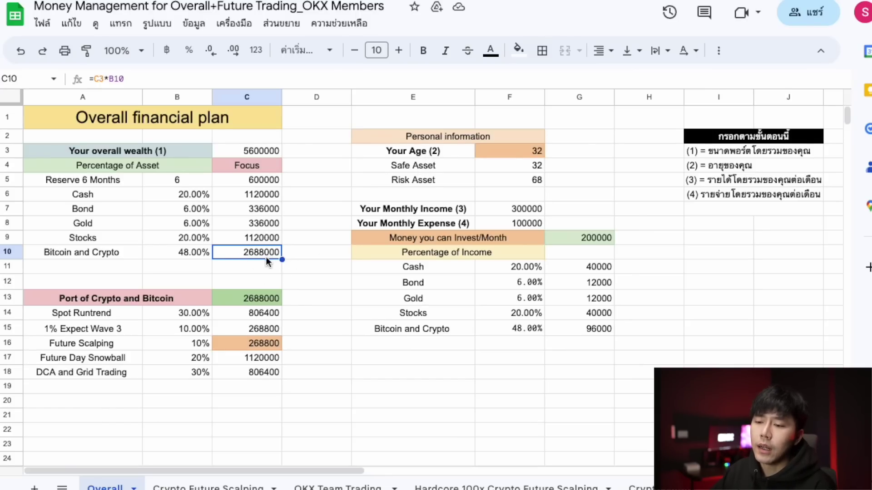
left_click_drag(99, 312, 247, 377)
left_click(336, 374)
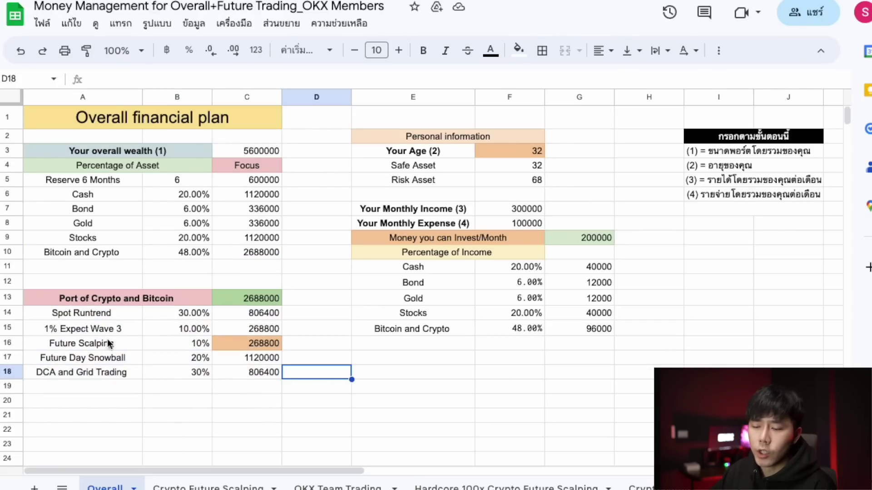
left_click_drag(44, 363, 265, 361)
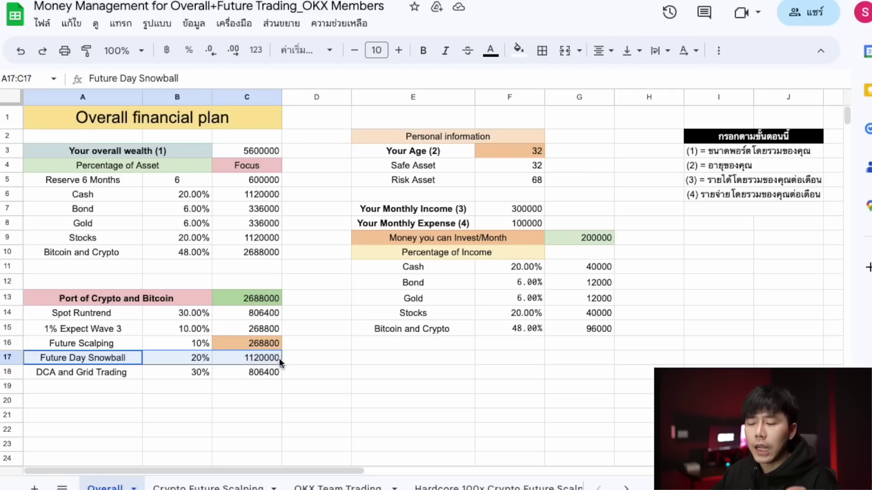
left_click(323, 371)
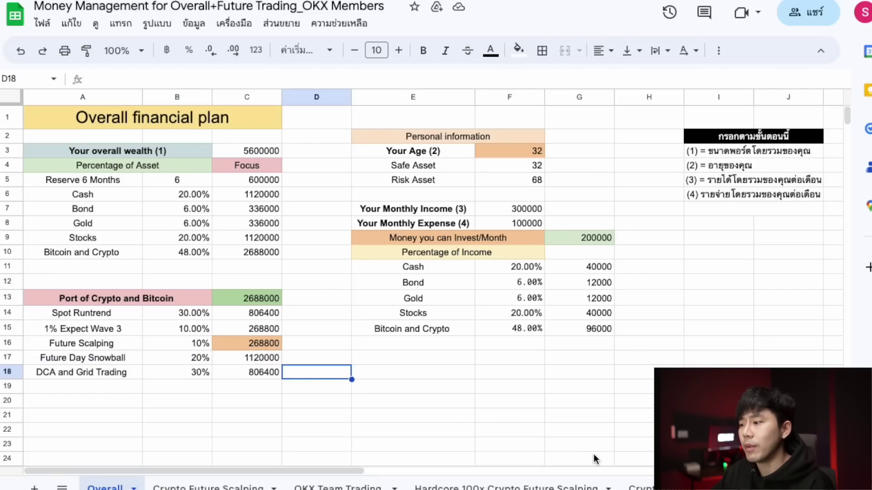
Open the Crypto Future TF Day Snowball sheet and look over its profit/loss table
scroll(255, 487, "right", 5)
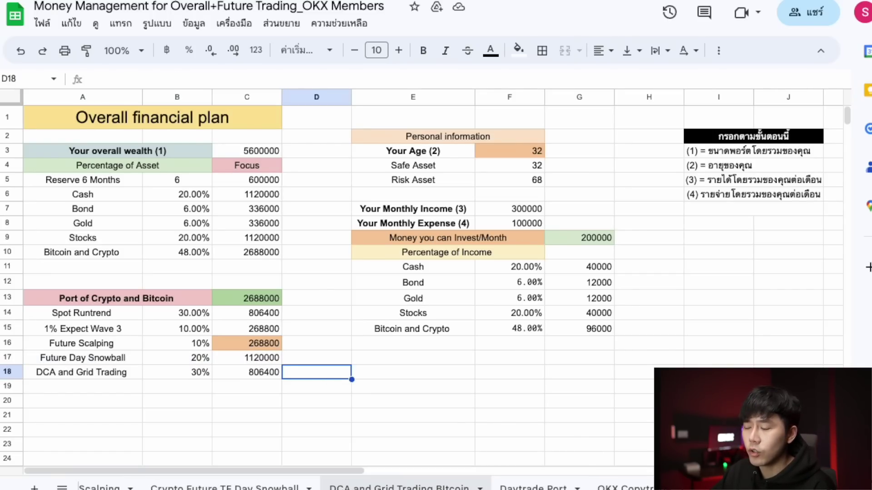
left_click(257, 486)
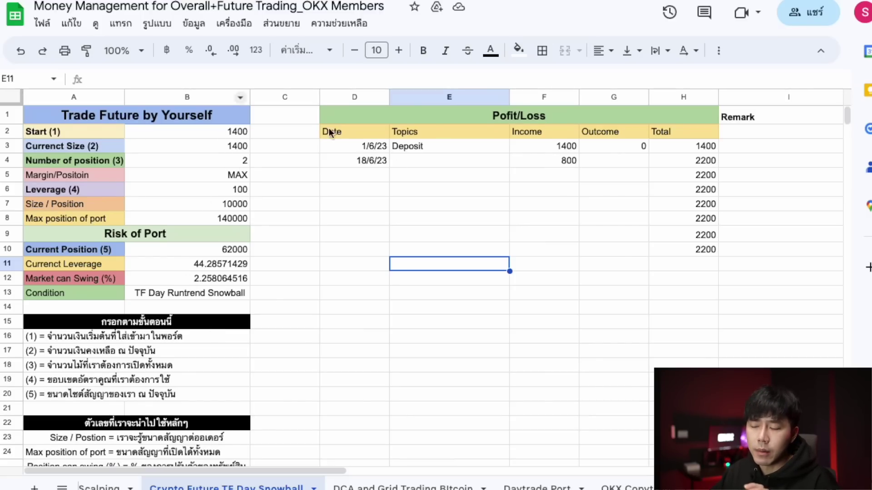
left_click(573, 236)
left_click(354, 194)
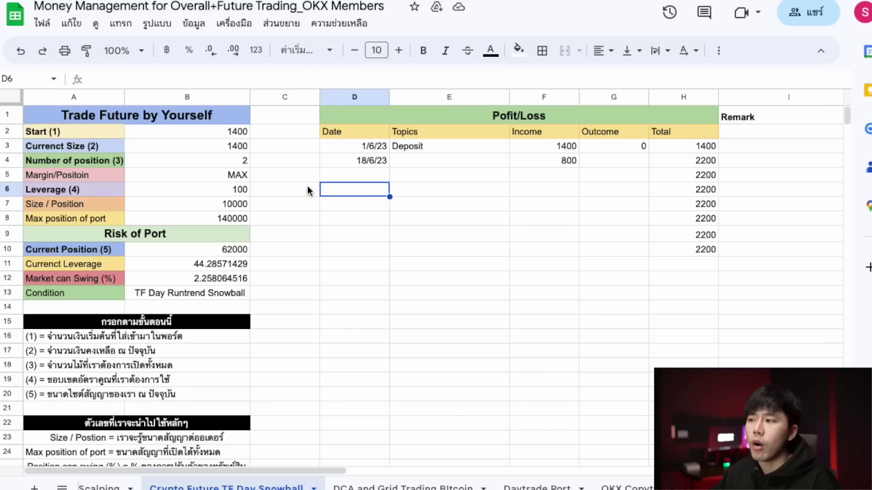
left_click(308, 187)
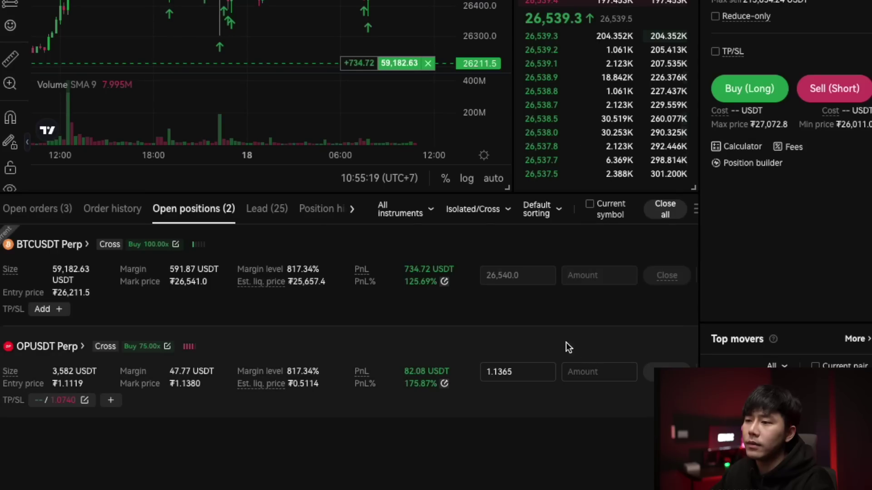
Switch to the OKX exchange, open the account's assets and review the total value, funding balances and trading account
scroll(828, 339, "up", 6)
mouse_move(686, 8)
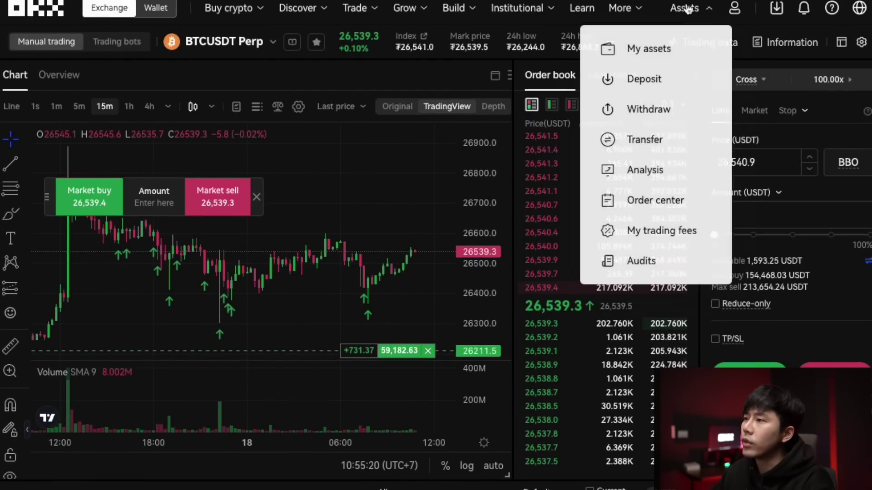
left_click(665, 58)
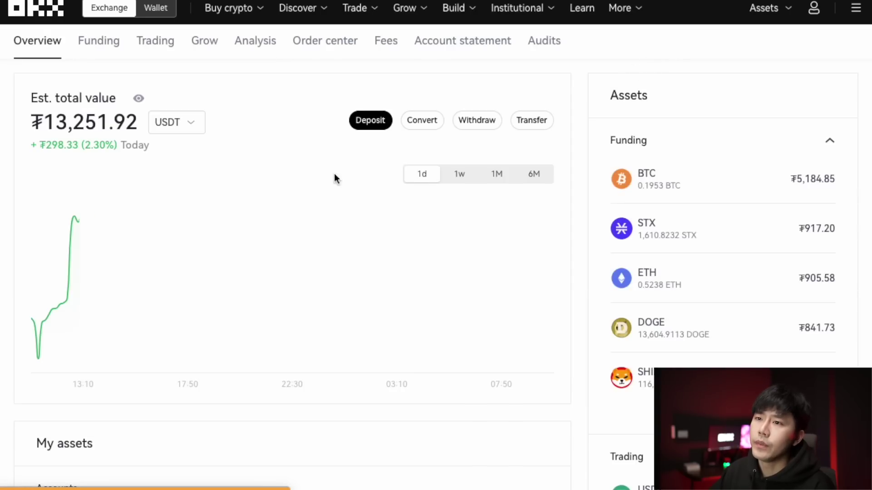
mouse_move(220, 287)
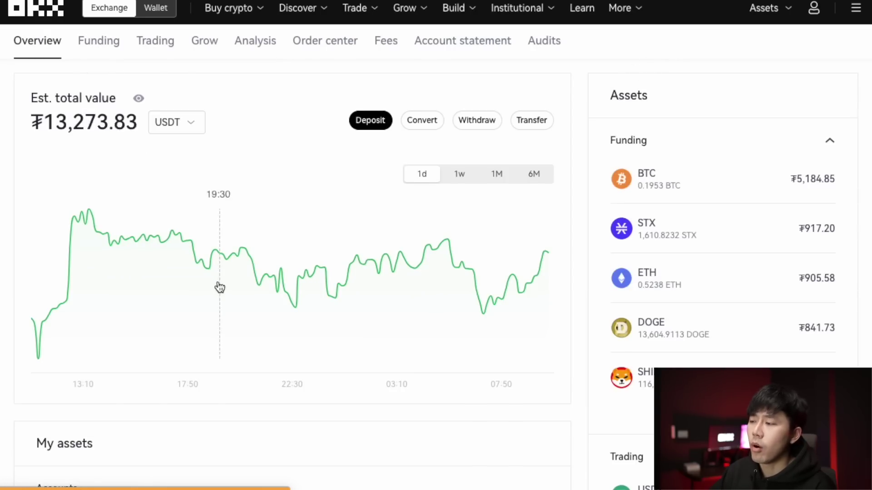
left_click(119, 50)
scroll(451, 182, "down", 3)
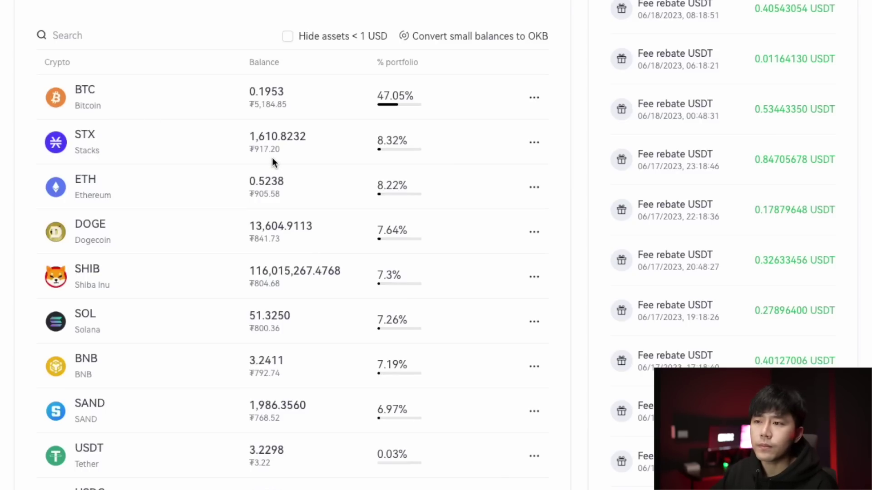
scroll(272, 159, "up", 3)
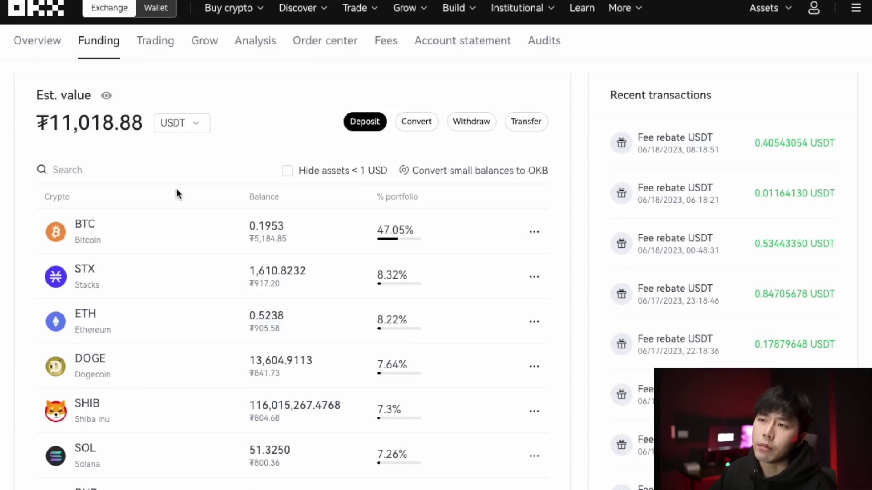
left_click(158, 50)
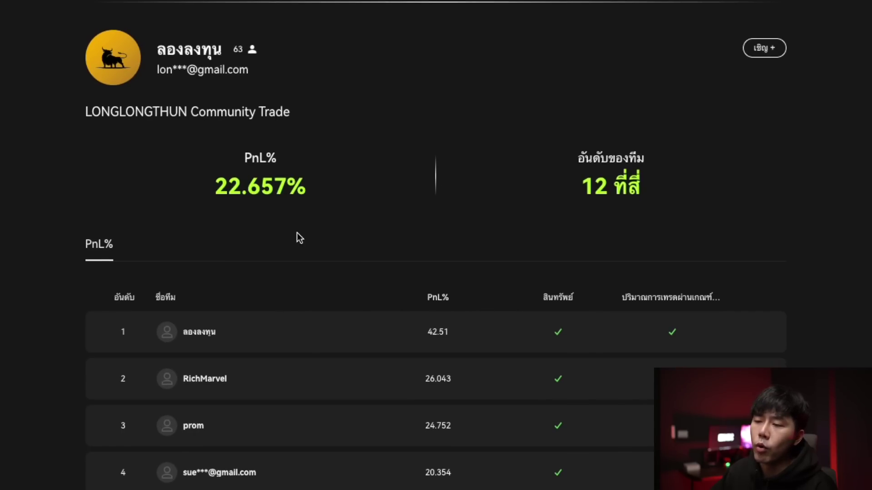
Review the team's PnL% and ranking on the OKX team management dashboard
scroll(298, 231, "up", 1)
scroll(297, 232, "up", 1)
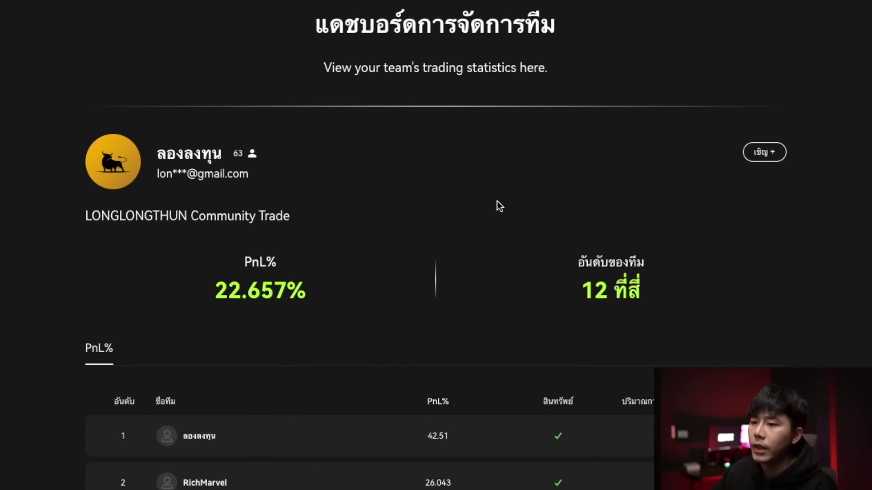
scroll(515, 208, "down", 6)
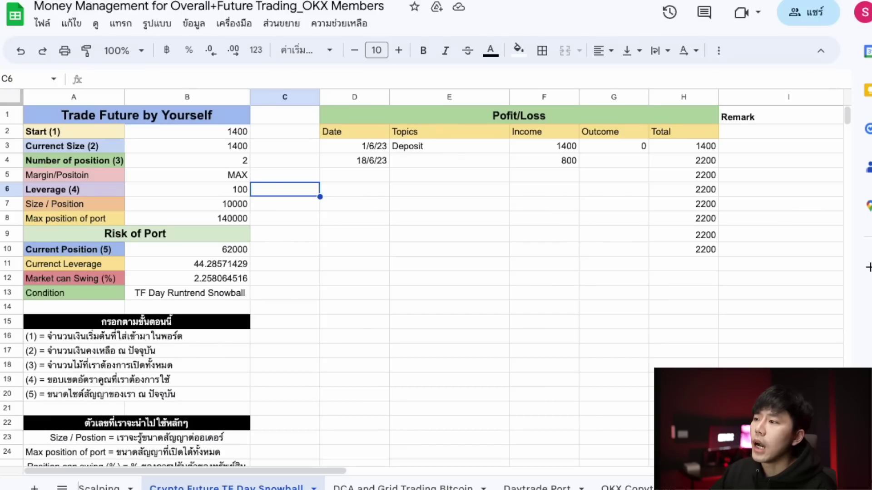
Return to the Crypto Future TF Day Snowball sheet and check the Deposit entry, its income and the Start amount
left_click(529, 203)
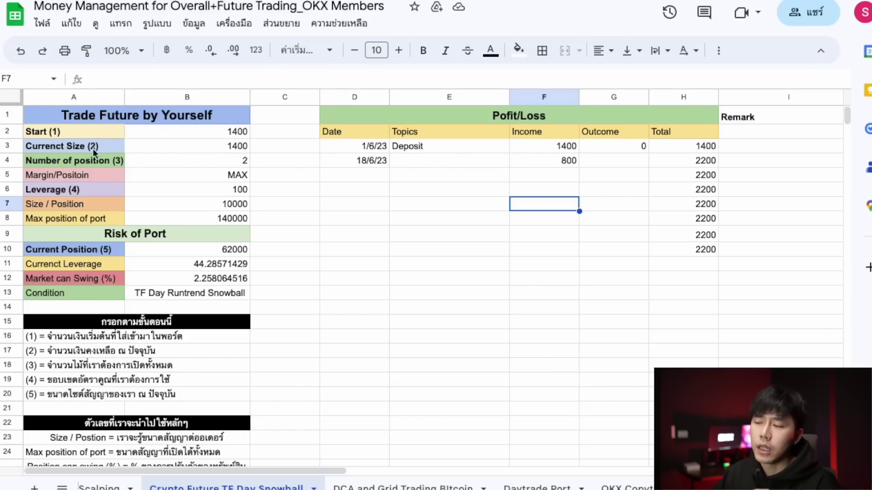
left_click(437, 150)
left_click(568, 150)
left_click(184, 135)
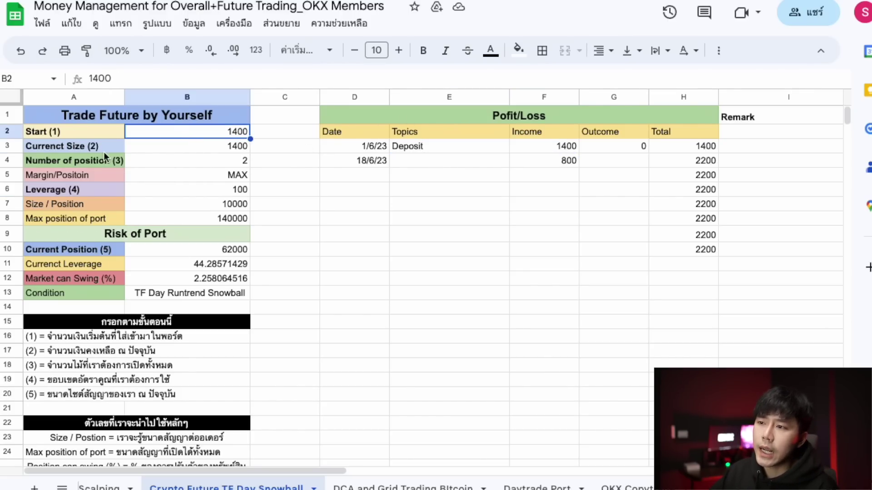
Set the Currenct Size (2) value to 2200 in the Trade Future by Yourself table
left_click(224, 149)
type("200")
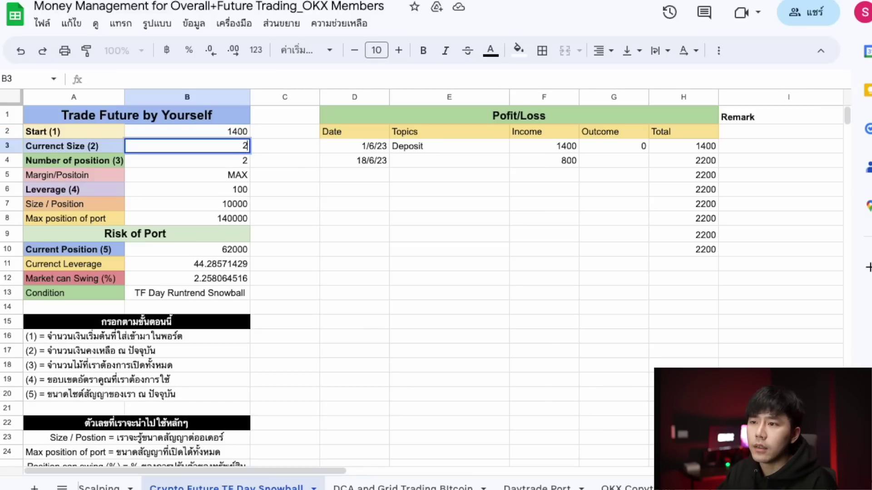
key("BackSpace")
key("BackSpace")
type("200")
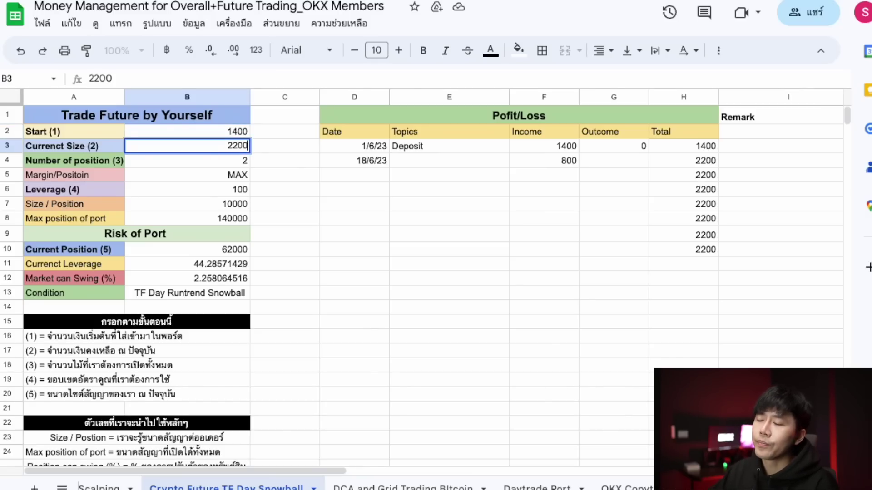
key("Return")
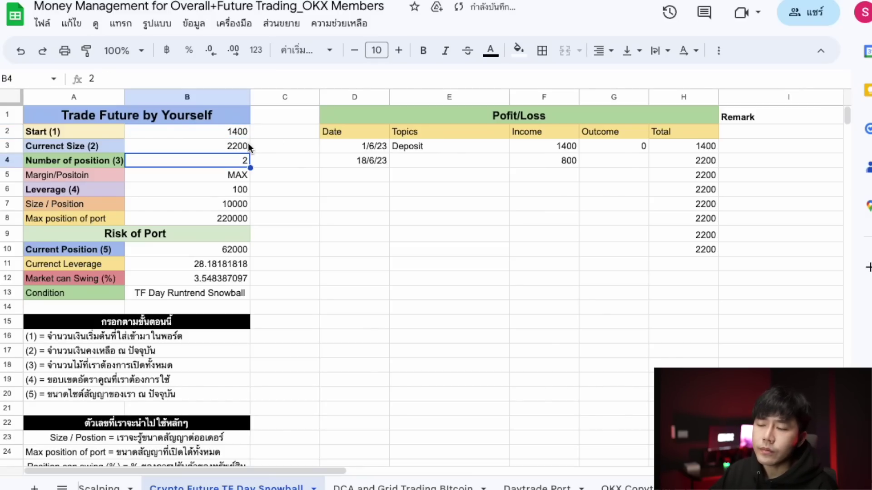
left_click_drag(285, 174, 284, 189)
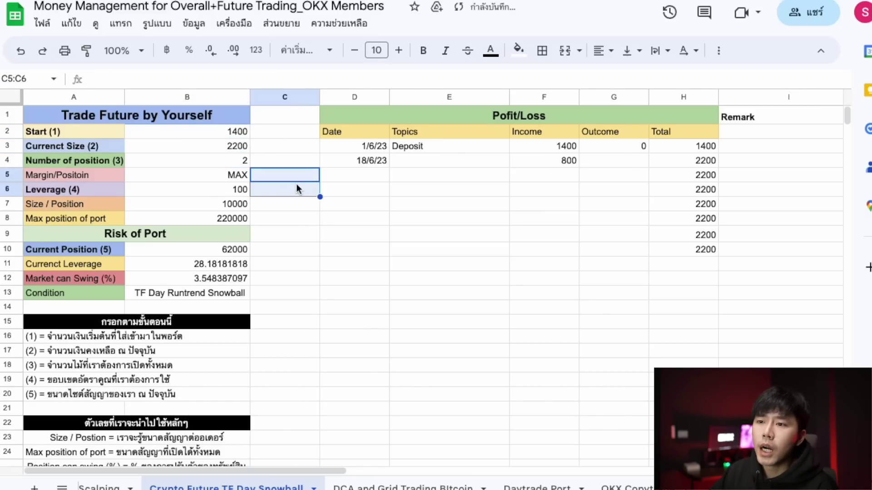
Check the Number of position (3) and Margin/Positoin entries in the Trade Future by Yourself table
left_click(245, 161)
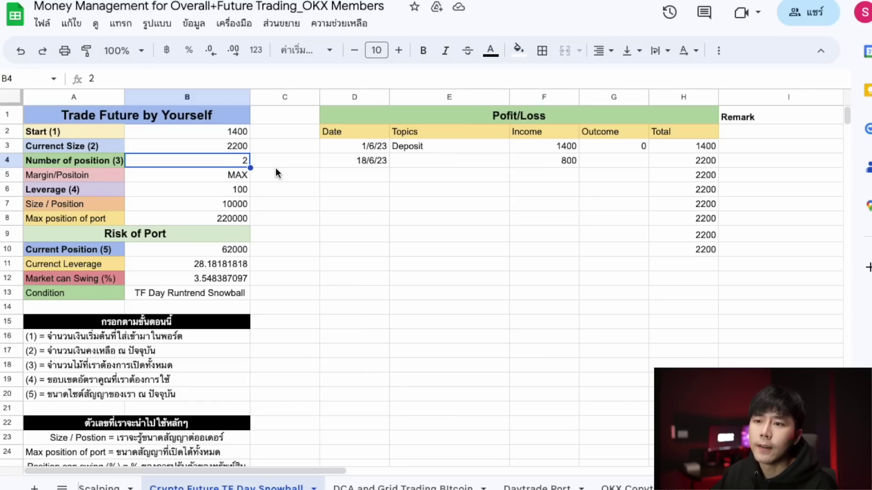
left_click(94, 175)
left_click(193, 174)
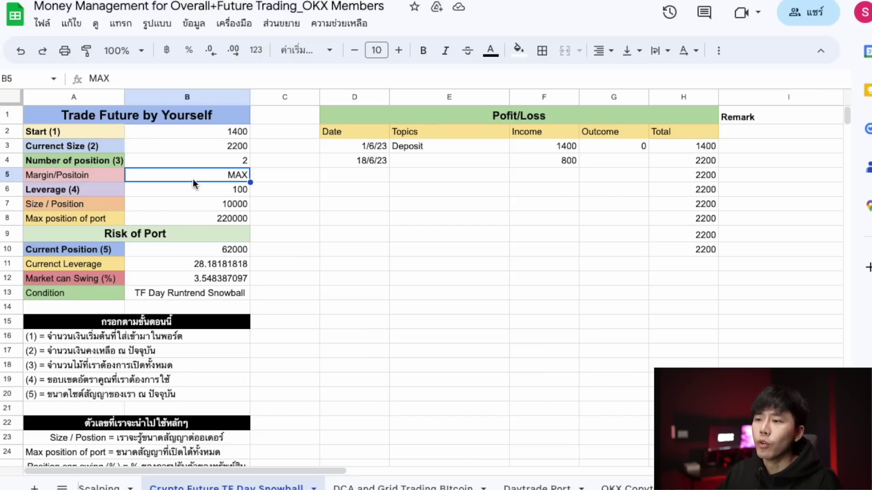
Open the Overall sheet and check the amount and percentage allocated to Future Day Snowball
scroll(182, 487, "left", 3)
left_click(105, 487)
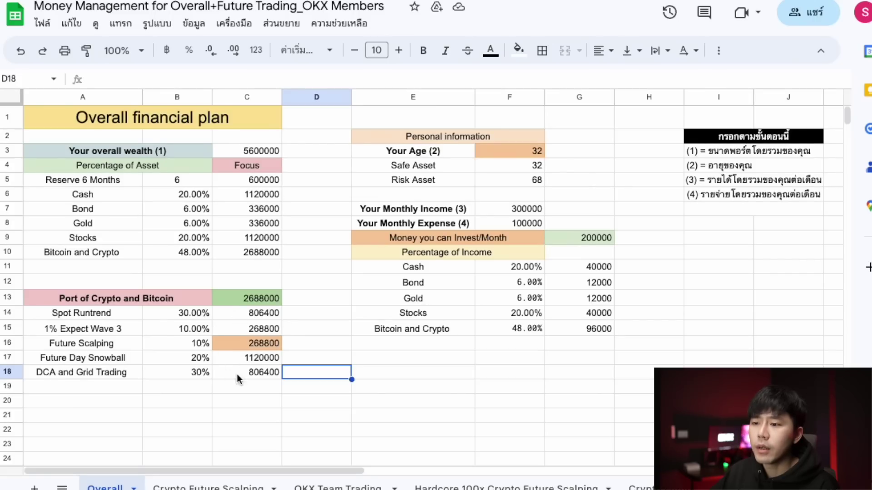
left_click(266, 363)
left_click(180, 363)
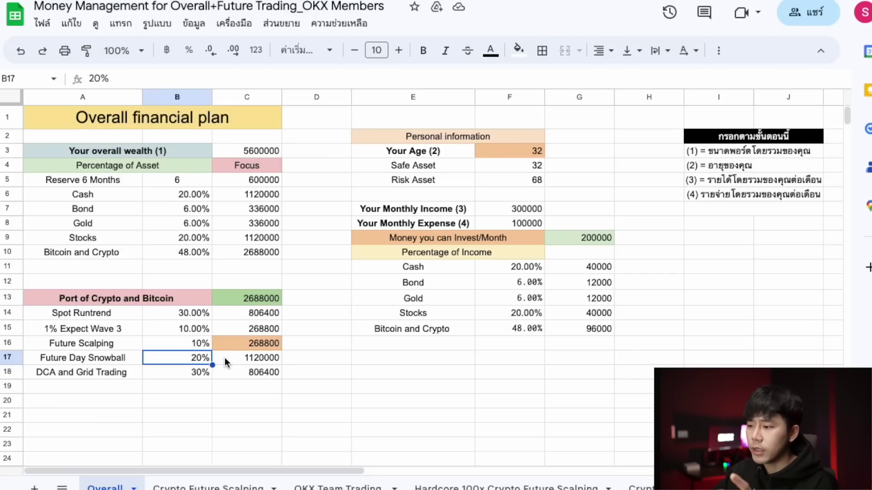
Return to the Crypto Future TF Day Snowball sheet and review the margin, leverage and Size / Position entries
left_click(638, 487)
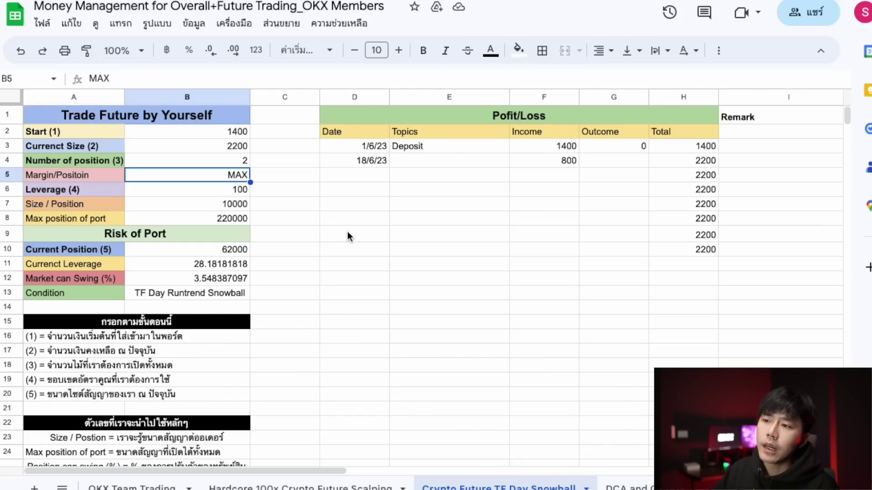
left_click(317, 218)
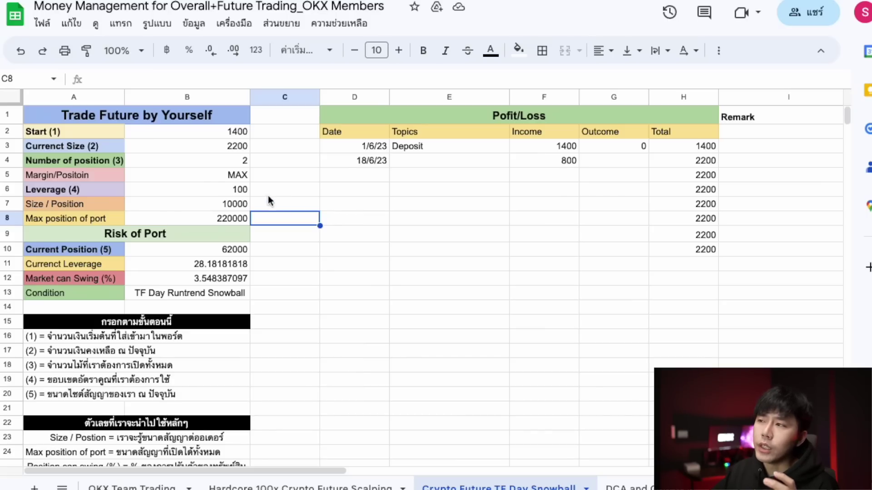
left_click(202, 178)
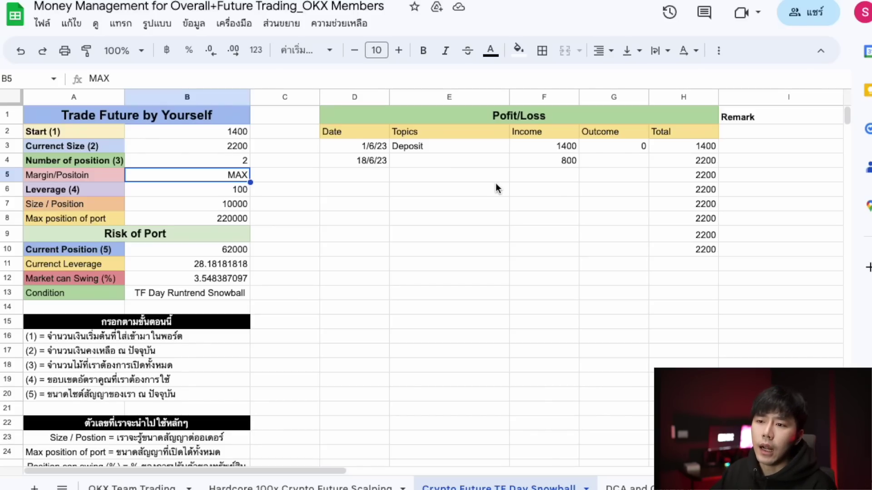
left_click(243, 191)
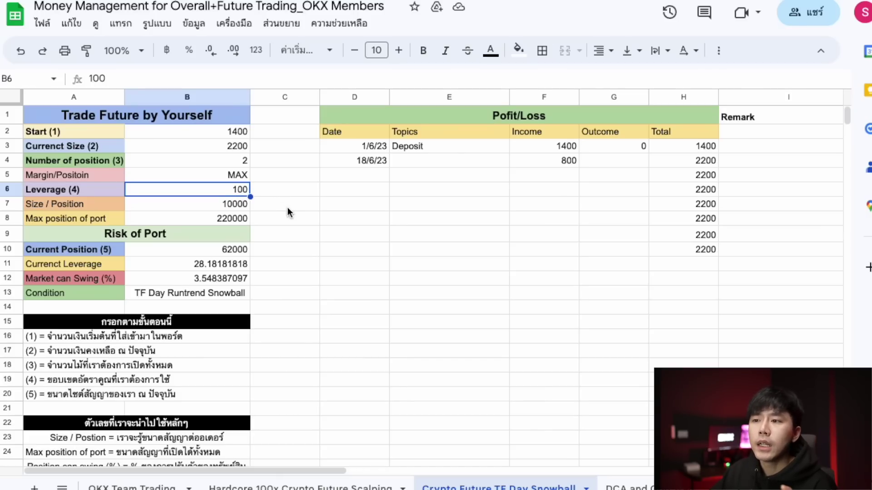
left_click(246, 205)
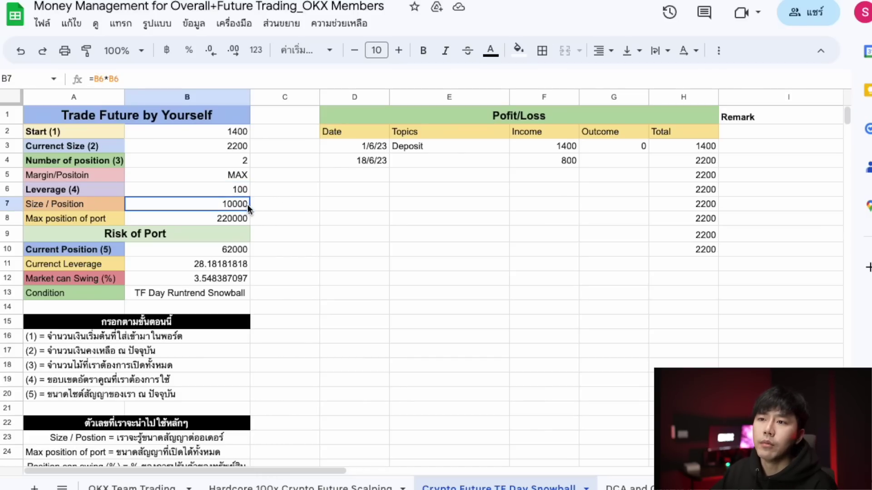
key("Return")
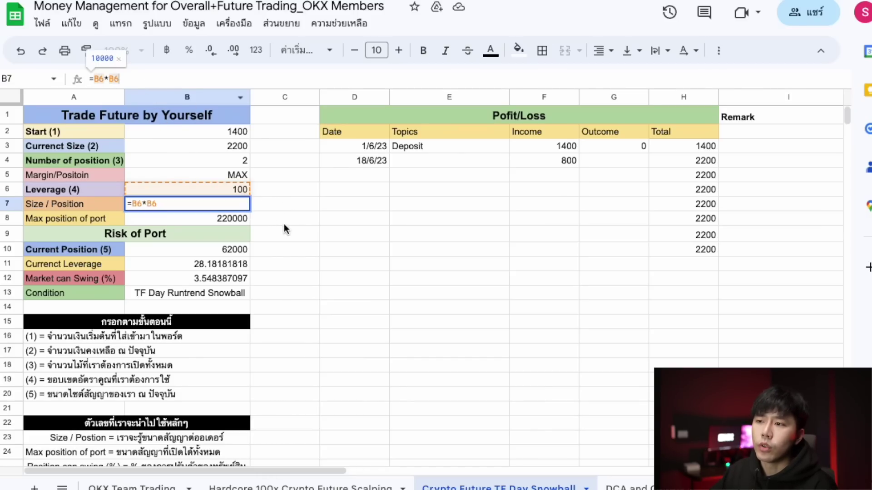
left_click(273, 200)
left_click(231, 205)
key("Return")
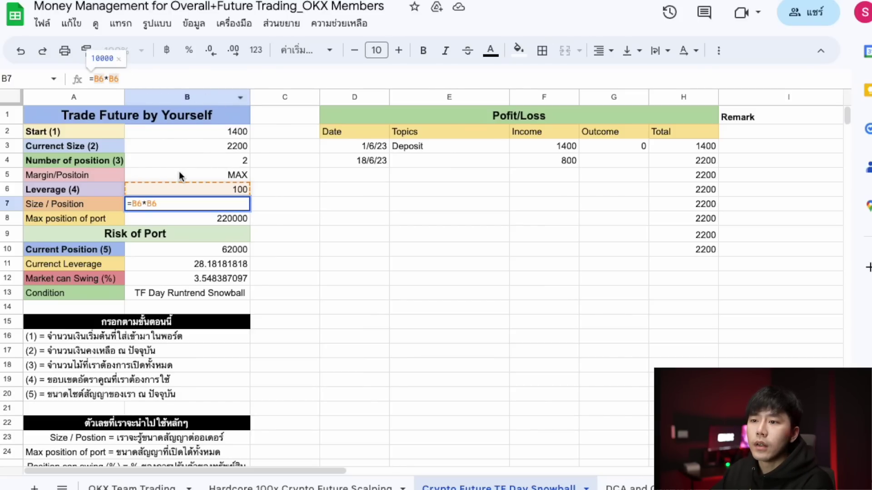
key("BackSpace")
key("BackSpace")
key("BackSpace")
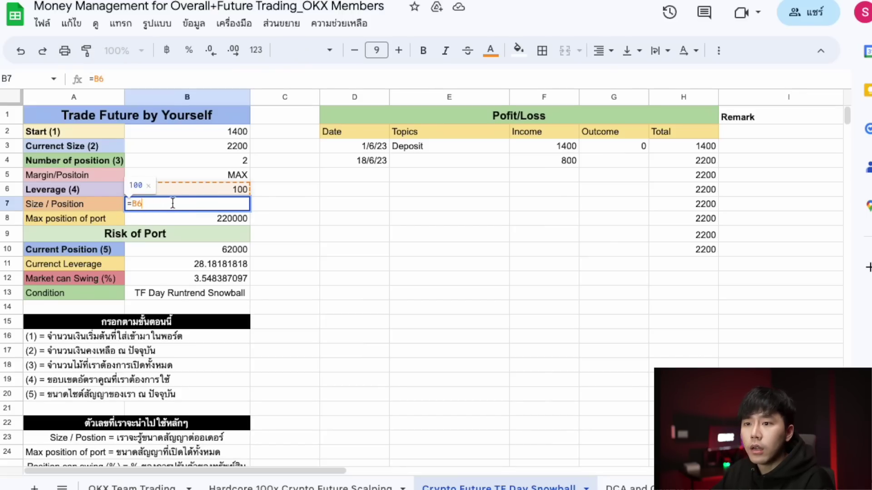
type("*")
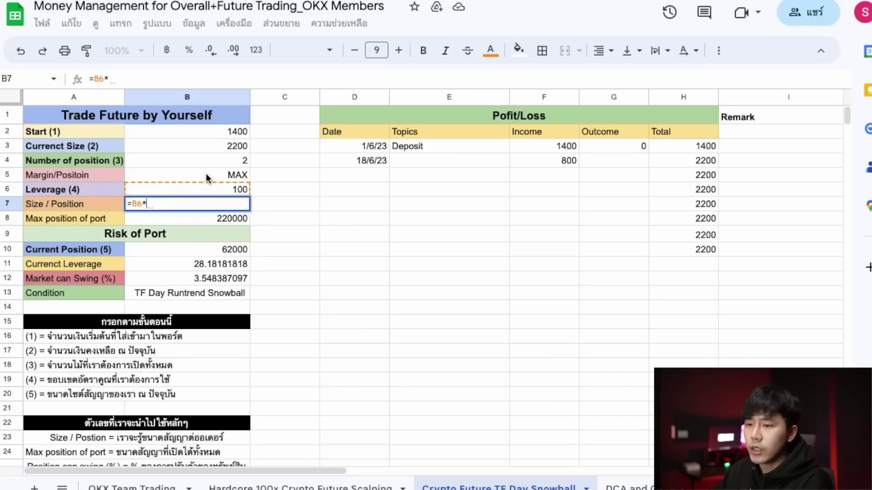
left_click(283, 207)
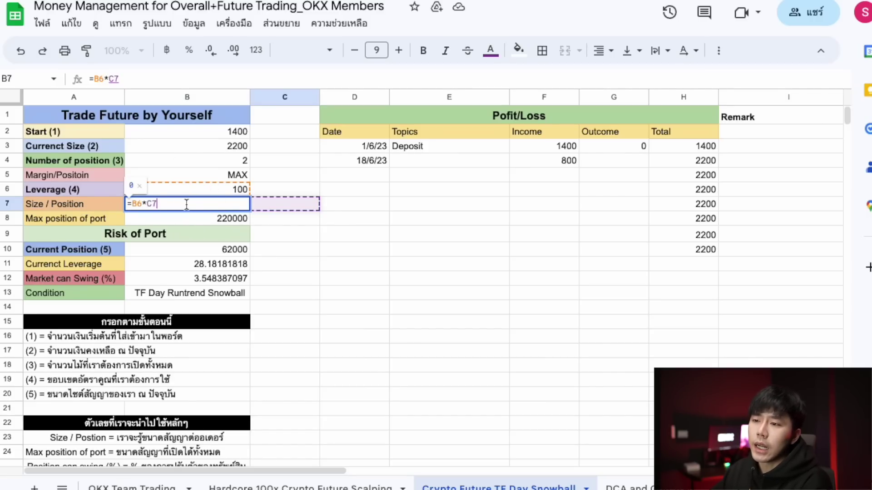
key("Escape")
left_click(352, 219)
Switch to the OKX exchange, open the derivatives and margin trading page, and view the open positions
left_click(237, 209)
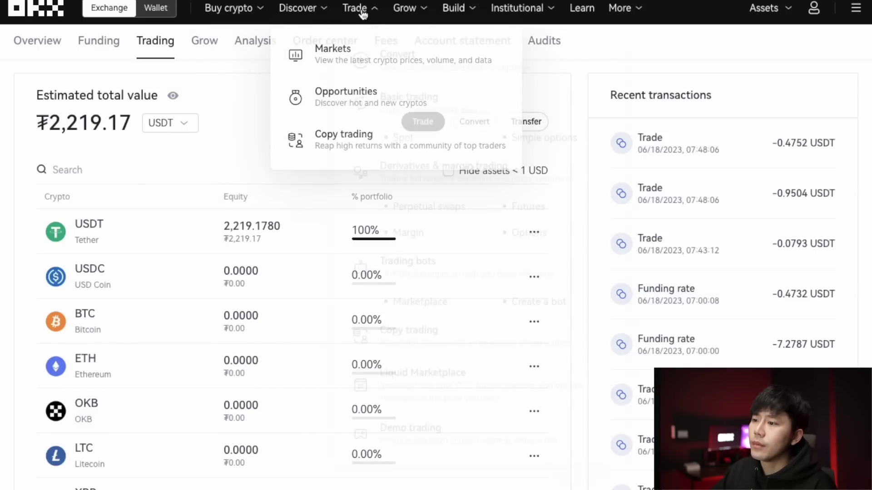
mouse_move(355, 9)
left_click(429, 171)
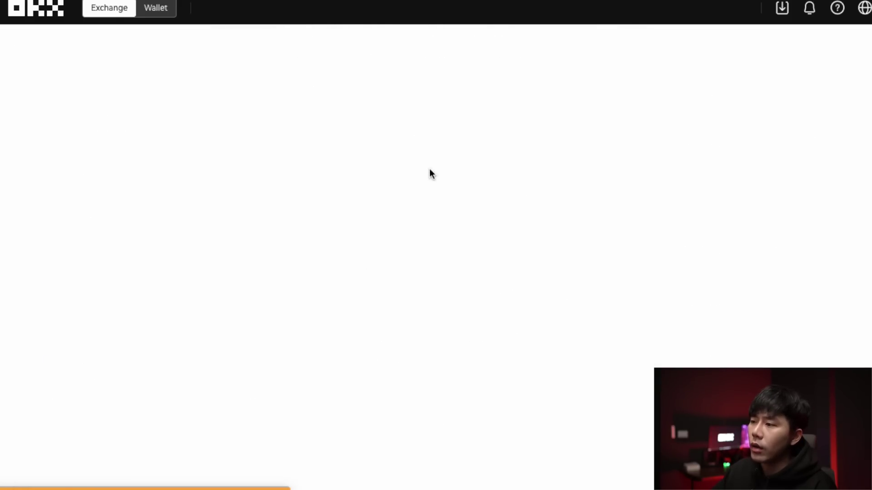
scroll(722, 348, "down", 4)
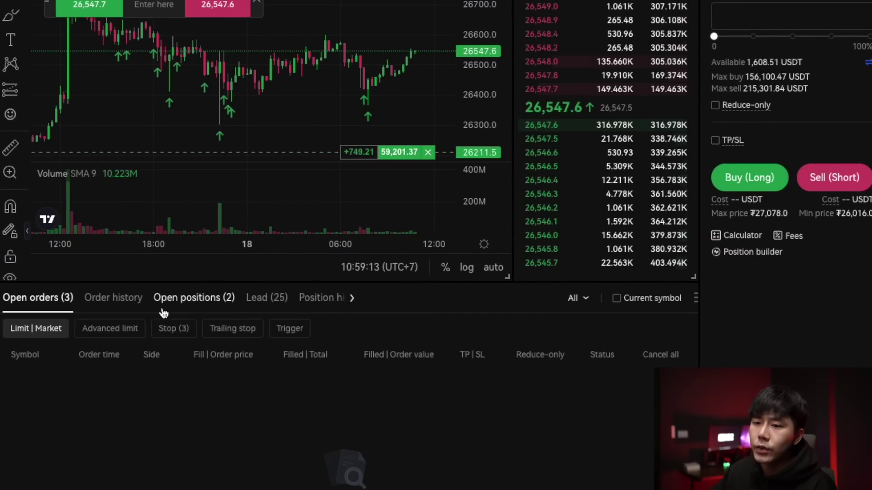
left_click(157, 305)
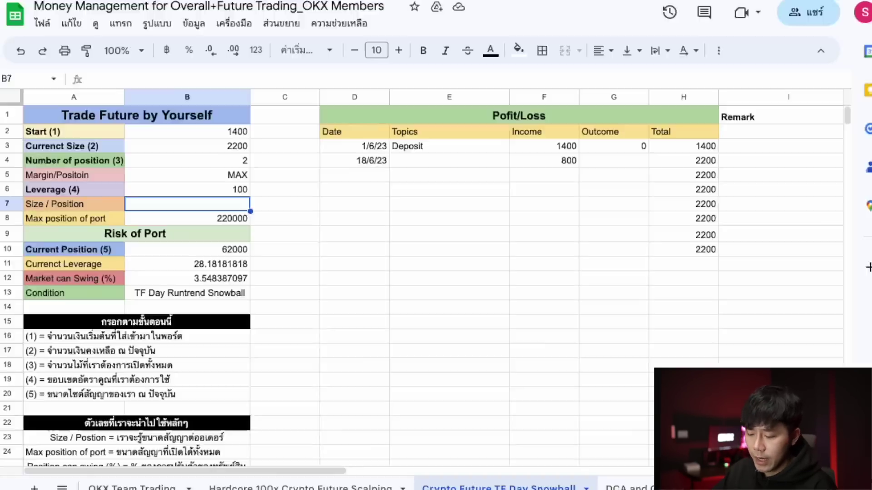
Return to the Crypto Future TF Day Snowball sheet and set Size / Position to 62000
type("62")
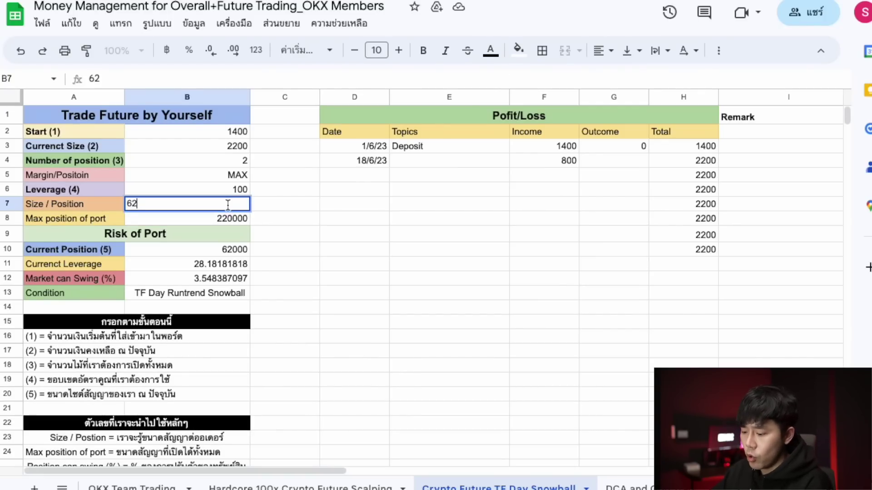
type("000")
left_click(323, 218)
Check how Max position of port is calculated from Currenct Size and Leverage, and compare it with Size / Position
left_click(233, 201)
left_click(109, 216)
left_click(227, 218)
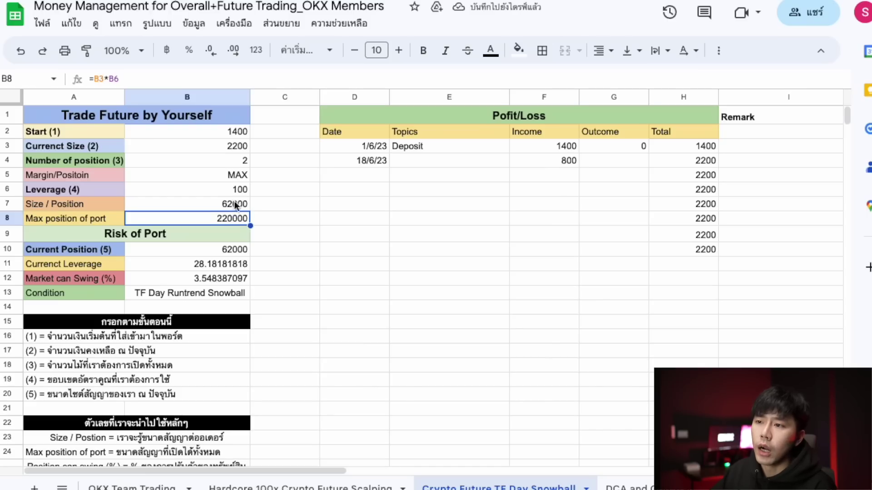
left_click(235, 146)
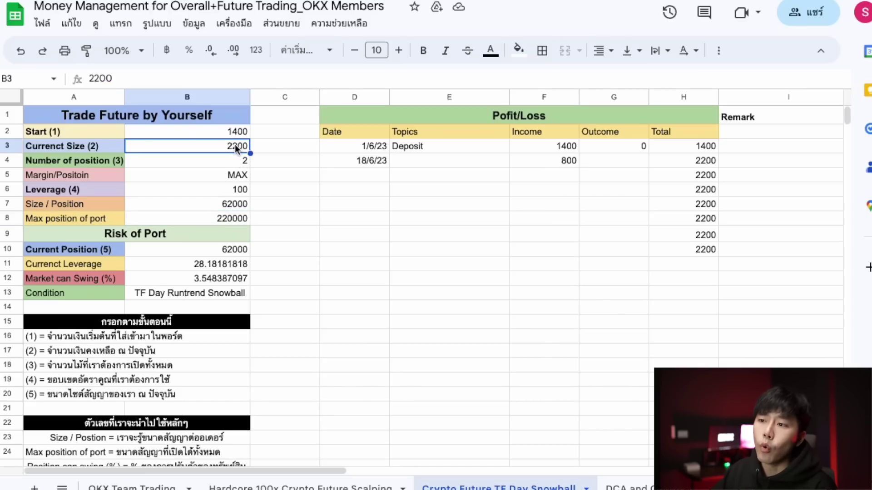
left_click(233, 193)
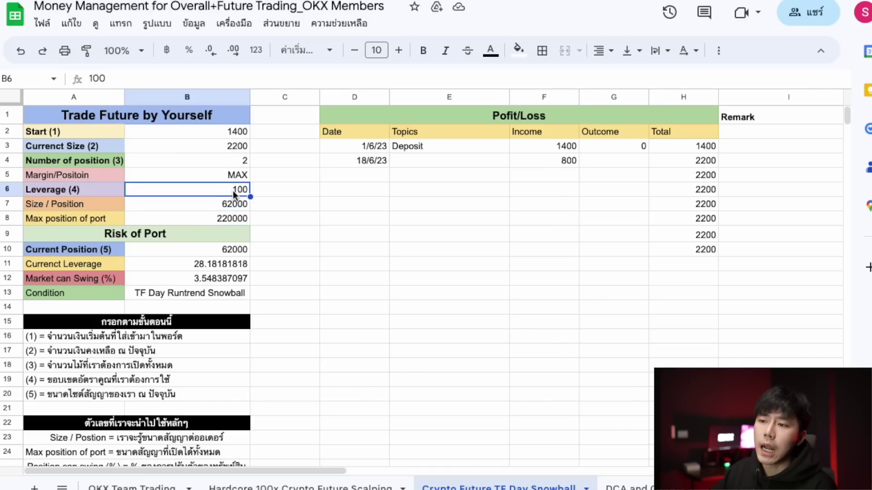
left_click(225, 220)
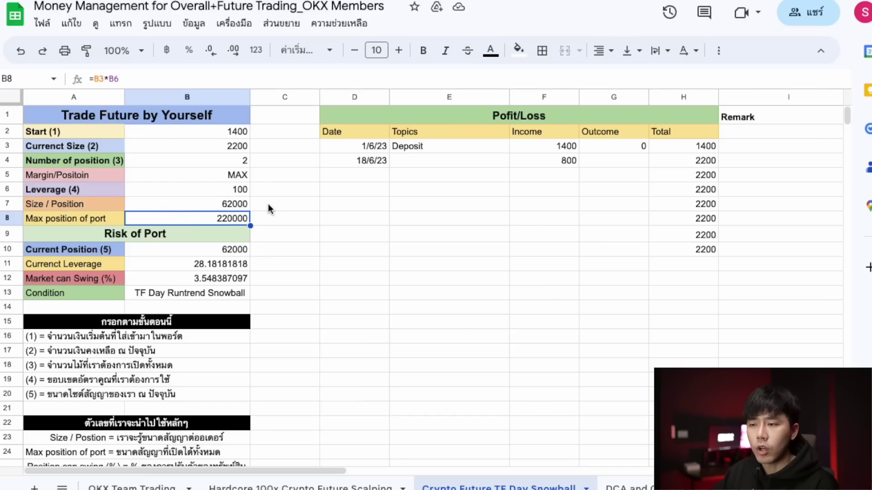
key("Up")
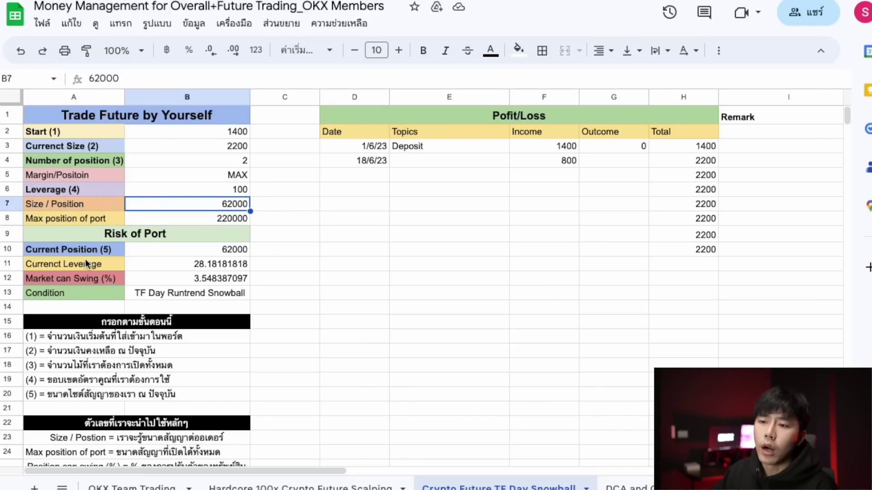
Examine the Risk of Port section, covering Current Position, the Currenct Leverage formula and its relation to the Leverage (4) setting
left_click(40, 250)
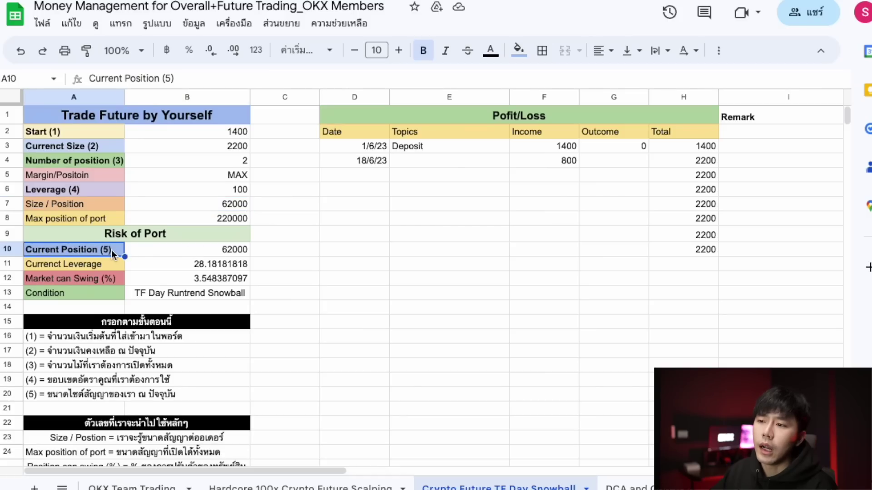
left_click(179, 250)
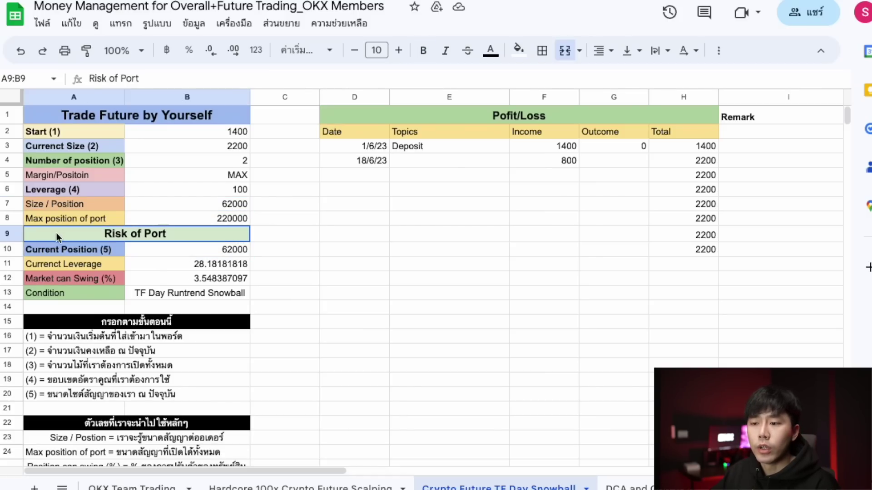
left_click_drag(56, 232, 236, 292)
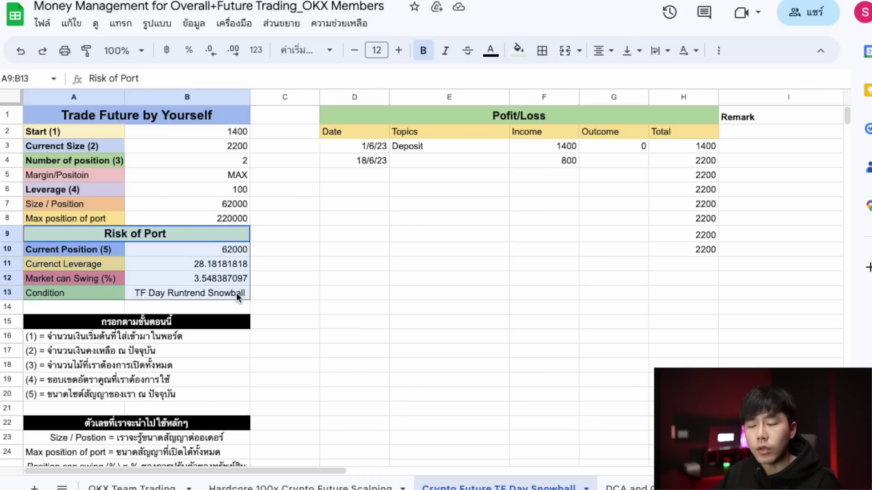
left_click(293, 280)
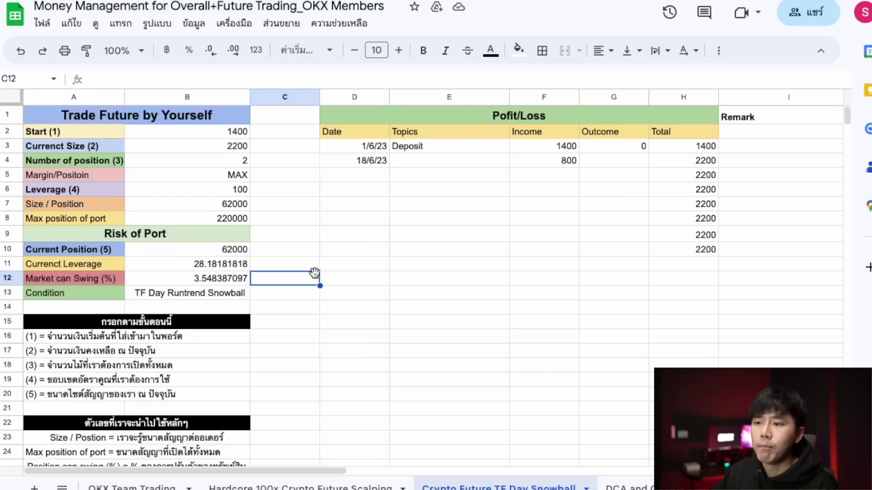
left_click(245, 250)
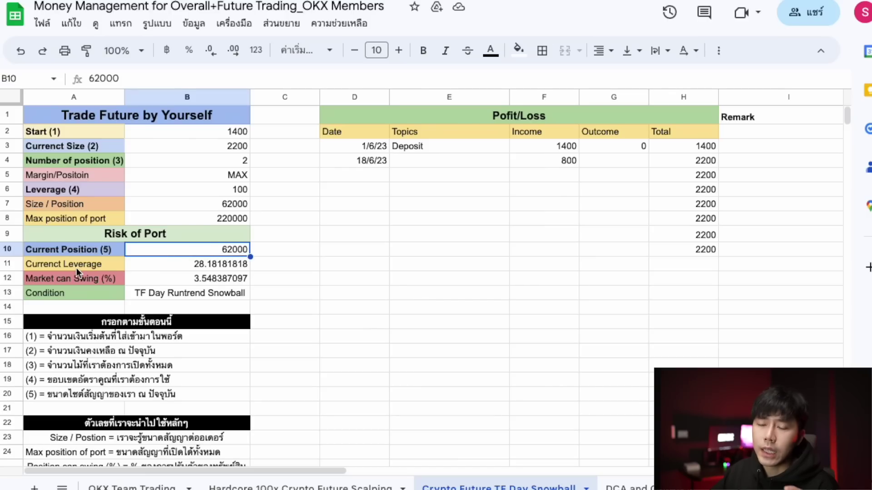
left_click(199, 265)
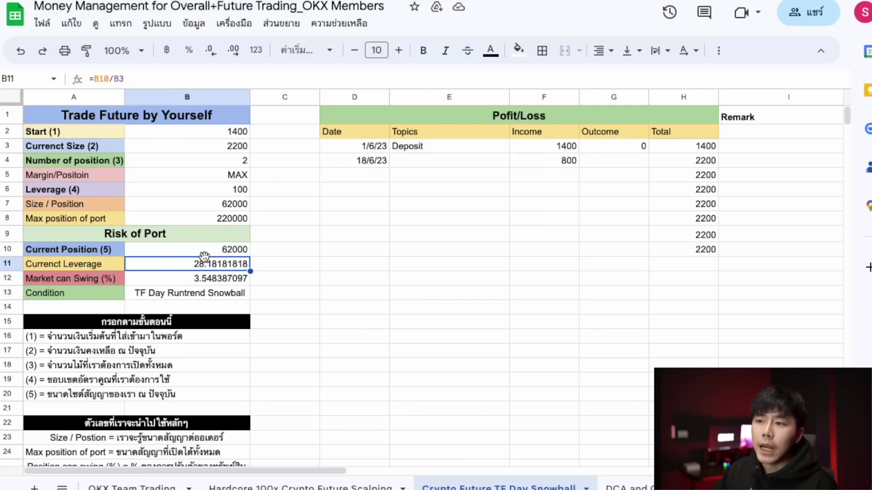
left_click(217, 189)
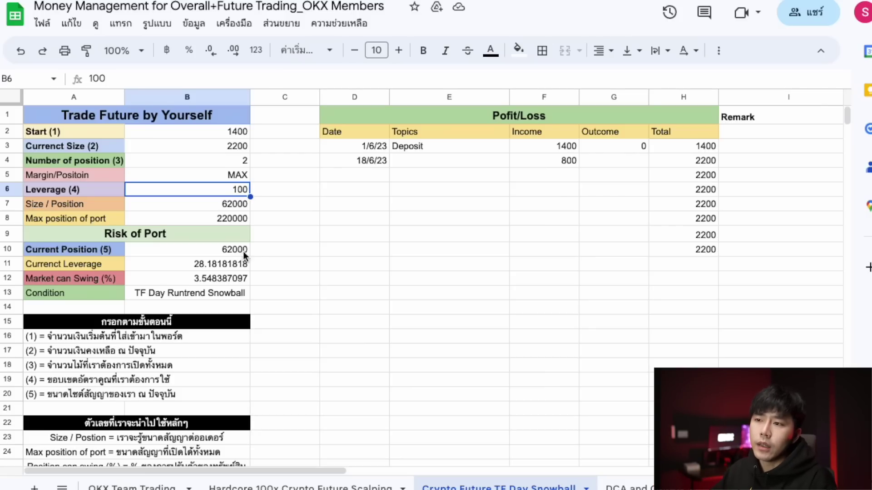
Set Currenct Size (2) to 5000 as a trial and inspect the Currenct Leverage formula under Risk of Port
left_click(220, 145)
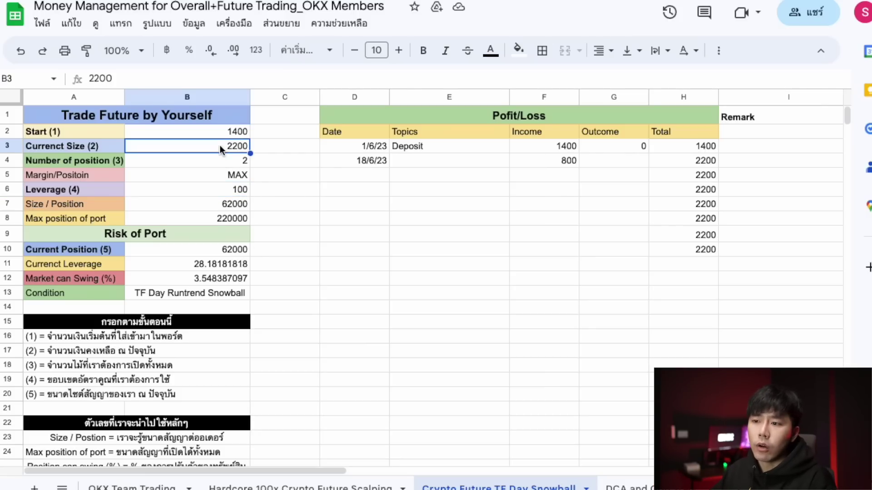
left_click(202, 266)
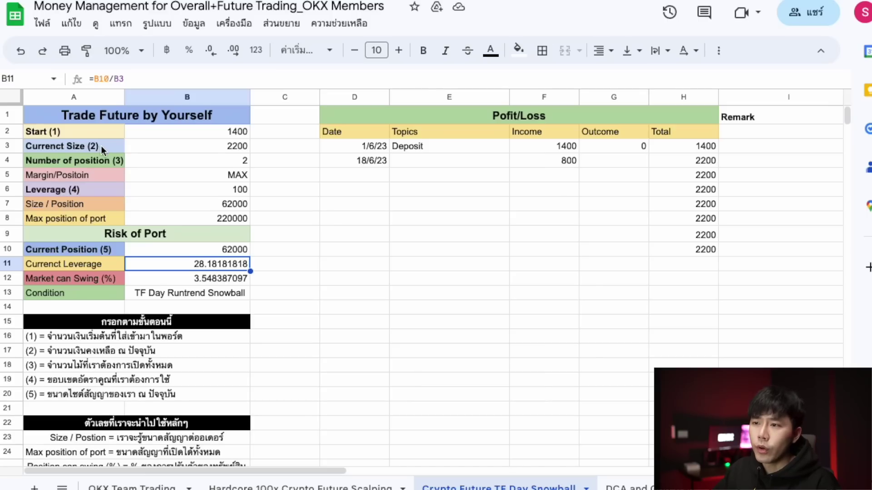
left_click(214, 149)
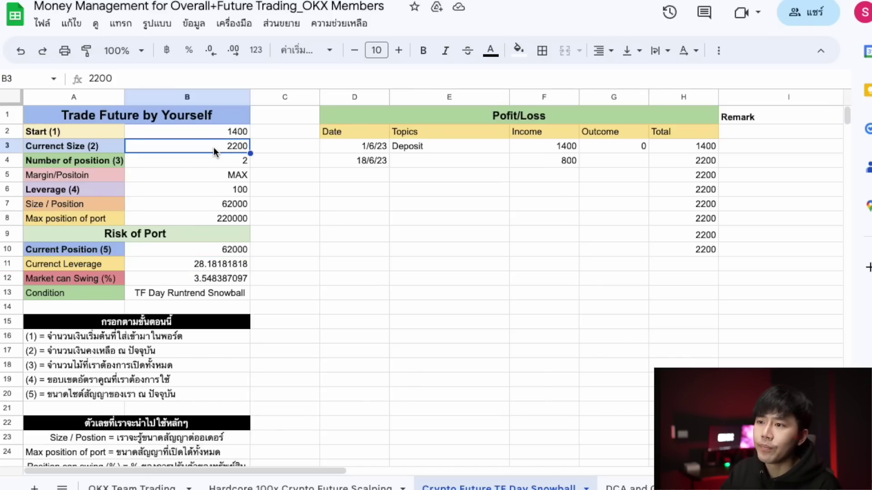
type("5000")
key("Return")
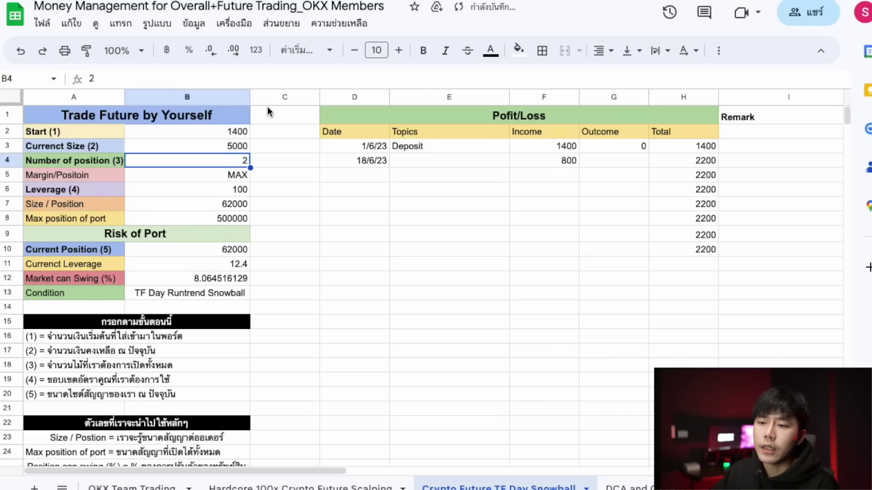
left_click(185, 266)
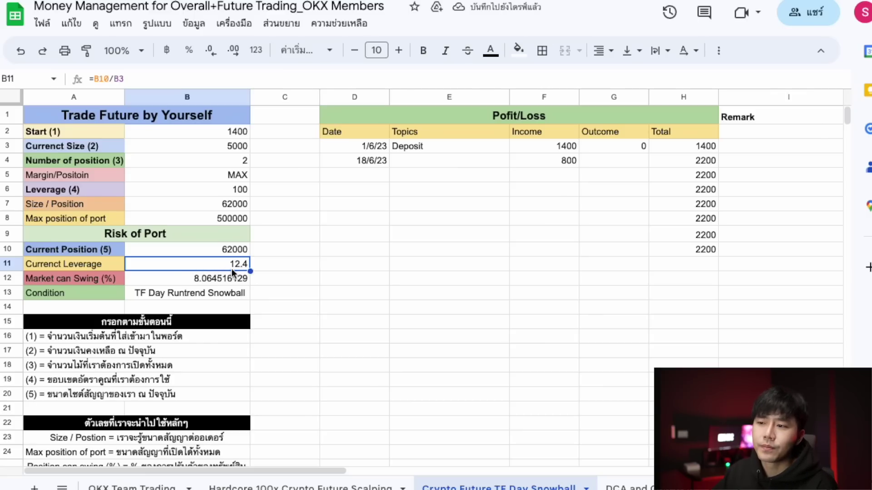
Set Currenct Size (2) to 10000 as another trial of its effect on Currenct Leverage
left_click(233, 145)
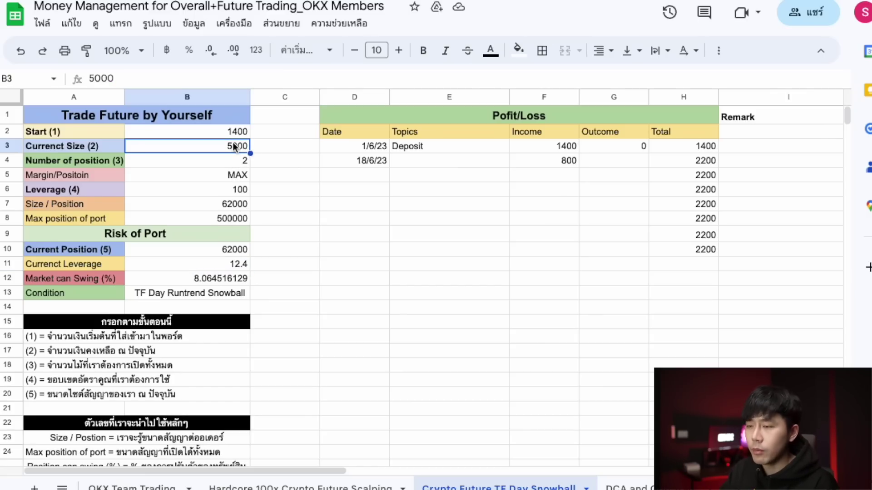
type("10000")
key("Return")
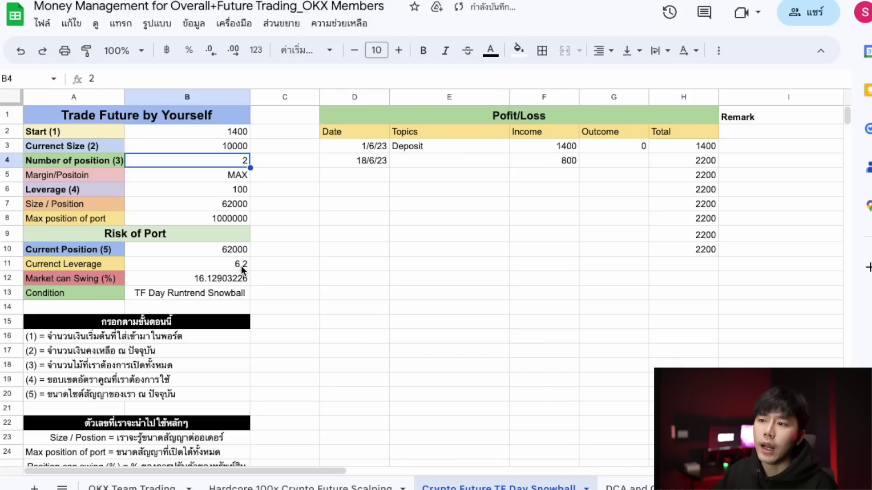
Restore Currenct Size (2) to 2200
left_click(229, 150)
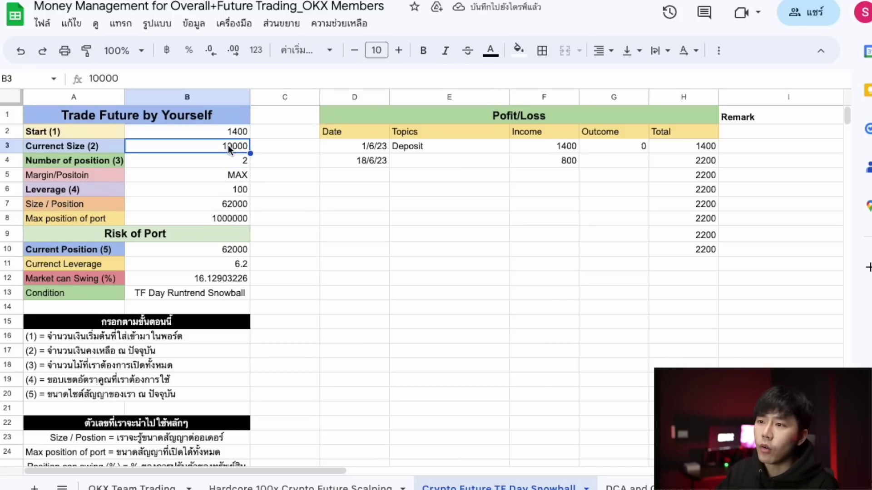
type("2000")
key("BackSpace")
key("BackSpace")
key("BackSpace")
type("2200")
key("Return")
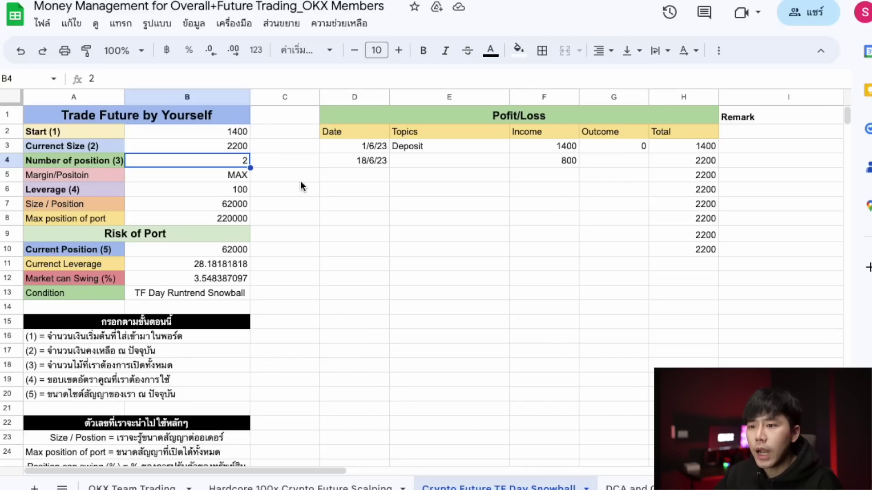
Examine the Market can Swing (%) formula and the Condition entry in the Risk of Port section
left_click(207, 279)
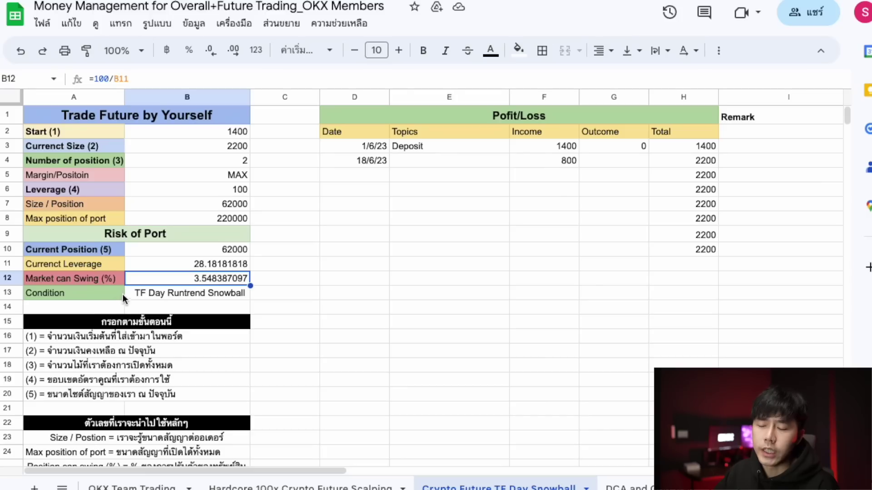
left_click(76, 278)
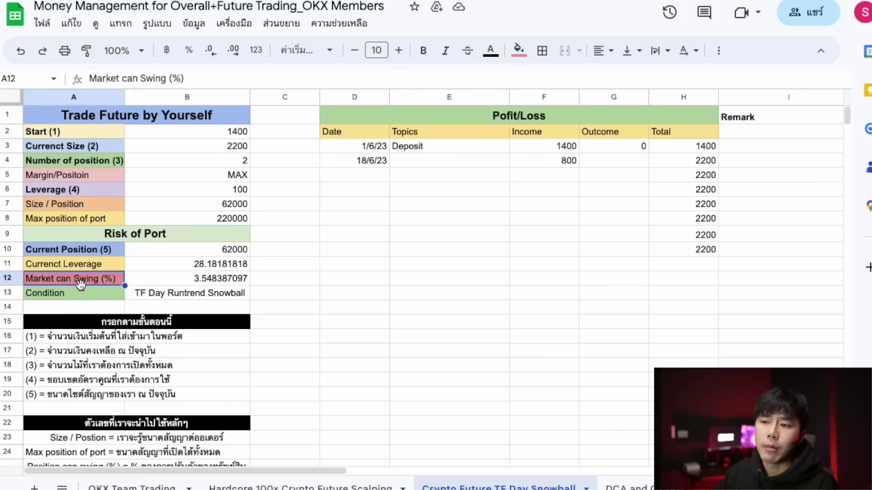
left_click(96, 297)
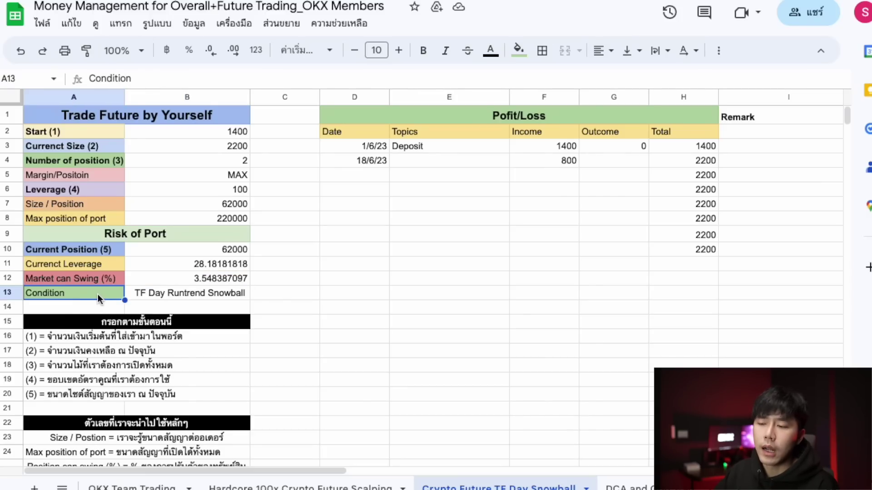
left_click(186, 294)
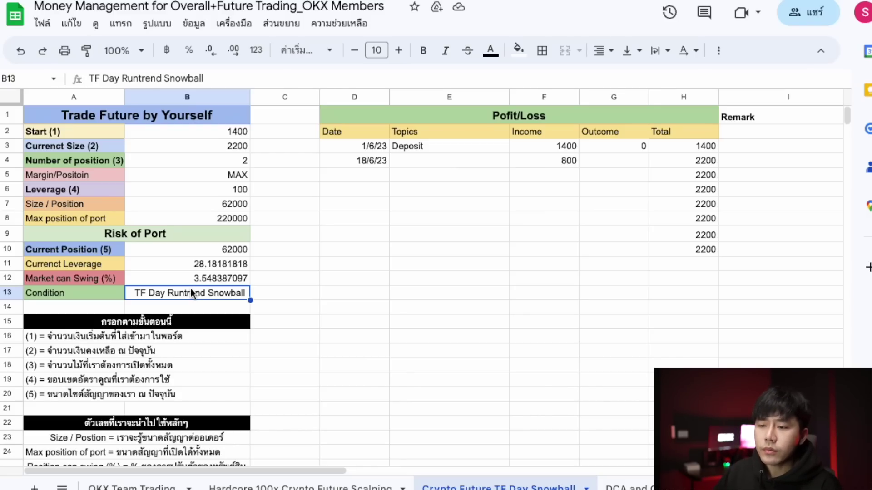
Read the numbered fill-in instructions (1) to (5) and the list of key figures below the Risk of Port section
left_click(152, 340)
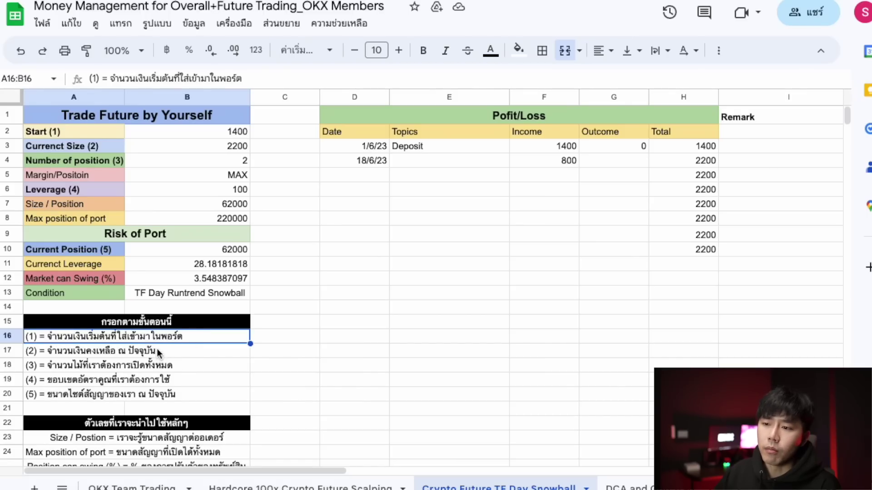
left_click(144, 365)
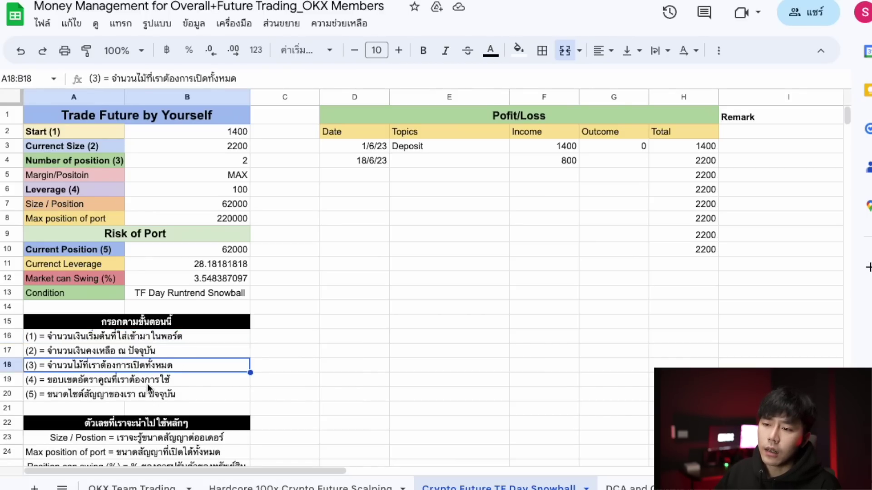
scroll(147, 384, "down", 1)
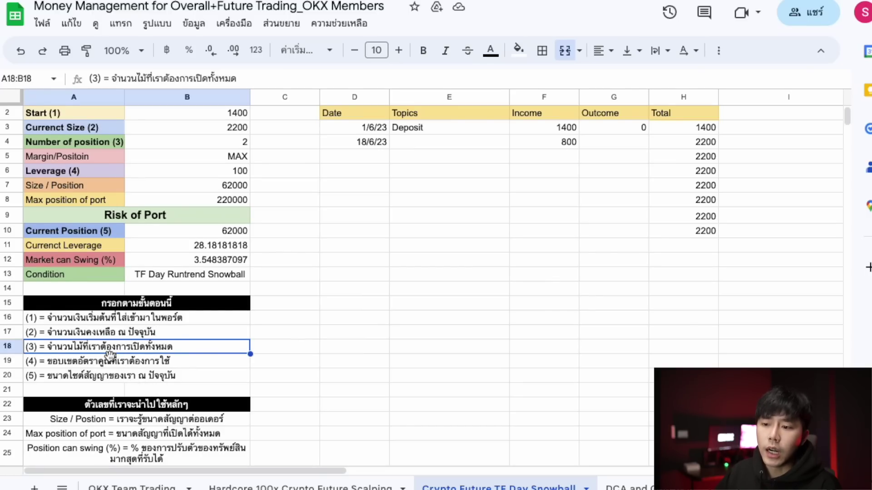
left_click(132, 422)
key("Down")
key("Down")
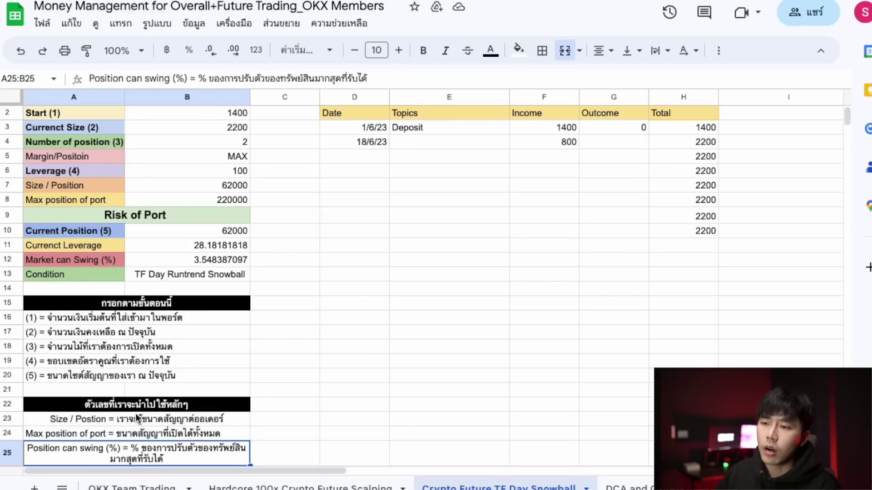
scroll(134, 420, "down", 5)
scroll(154, 397, "up", 3)
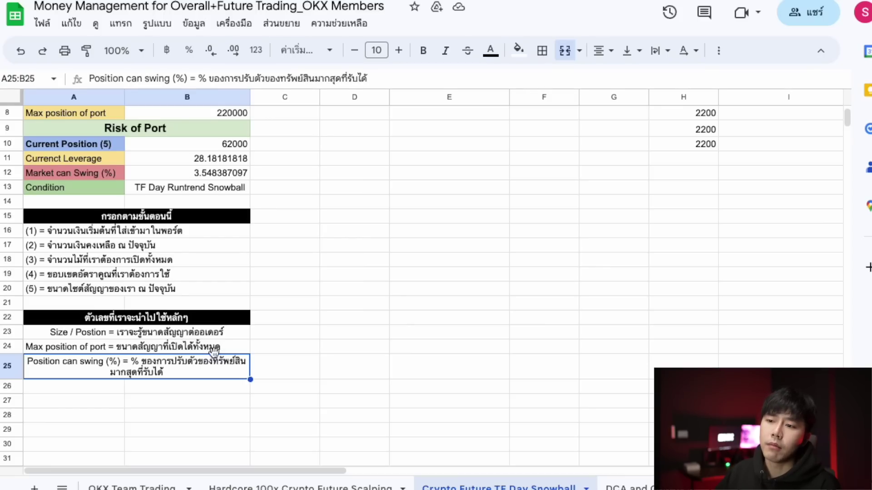
scroll(214, 350, "up", 1)
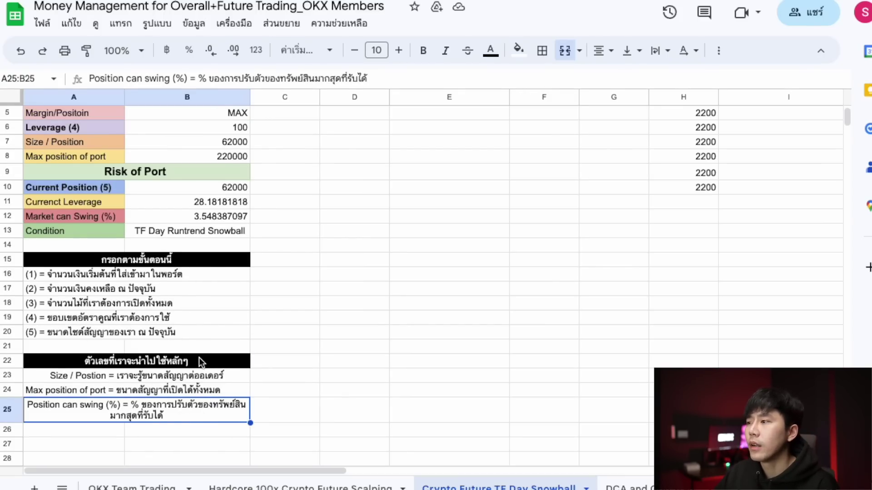
scroll(555, 329, "up", 2)
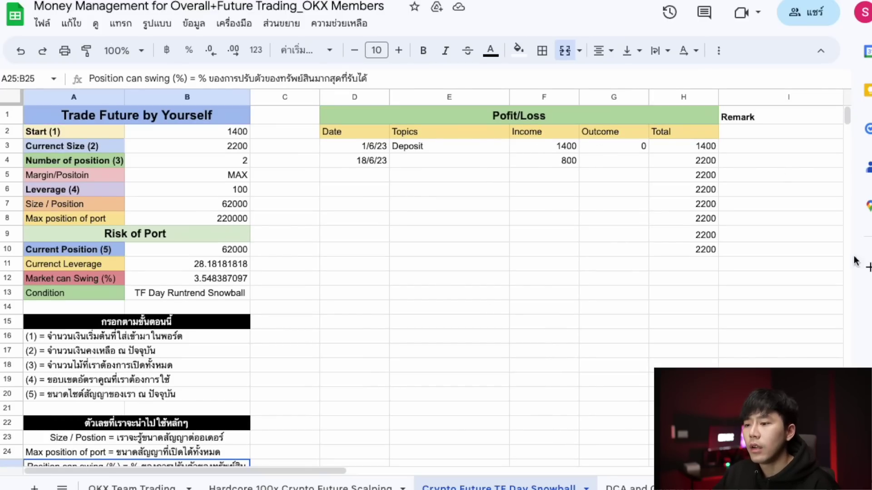
Move the Portfolio Status chart slightly down and to the left, beside the Remark column, and deselect it
left_click_drag(303, 471, 511, 481)
scroll(554, 226, "down", 2)
scroll(498, 284, "up", 2)
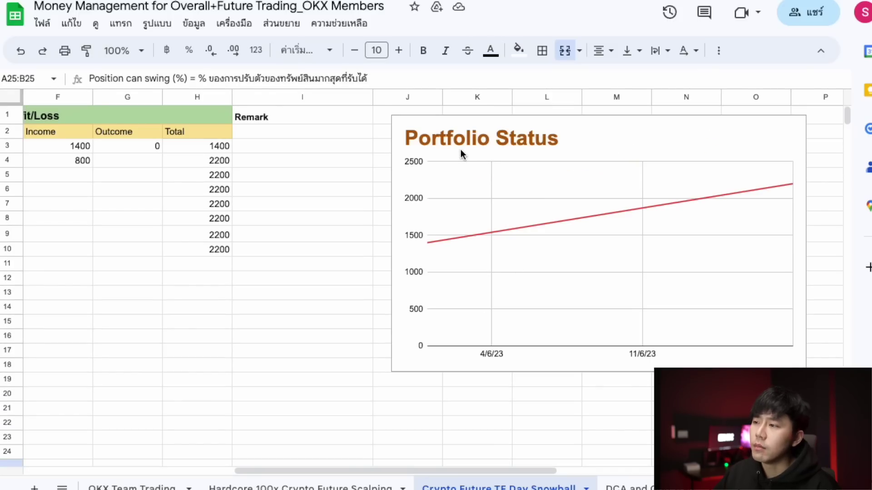
left_click(603, 136)
left_click_drag(599, 139, 606, 161)
left_click(272, 337)
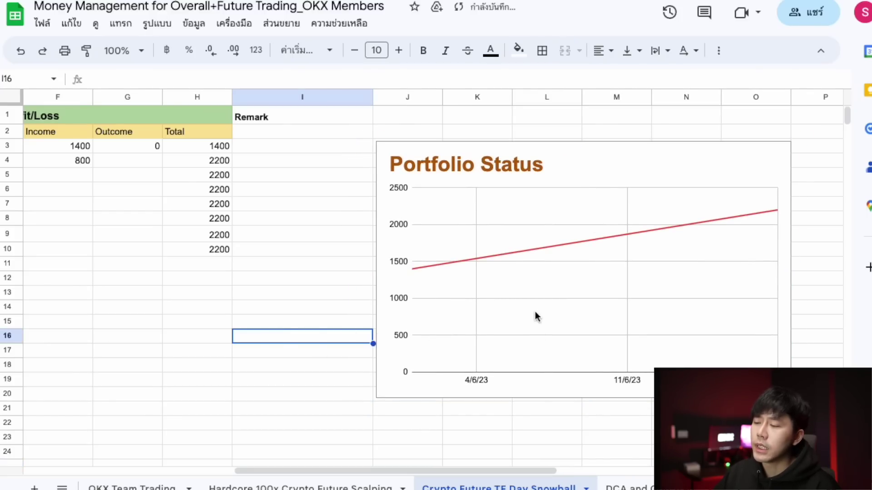
left_click(251, 253)
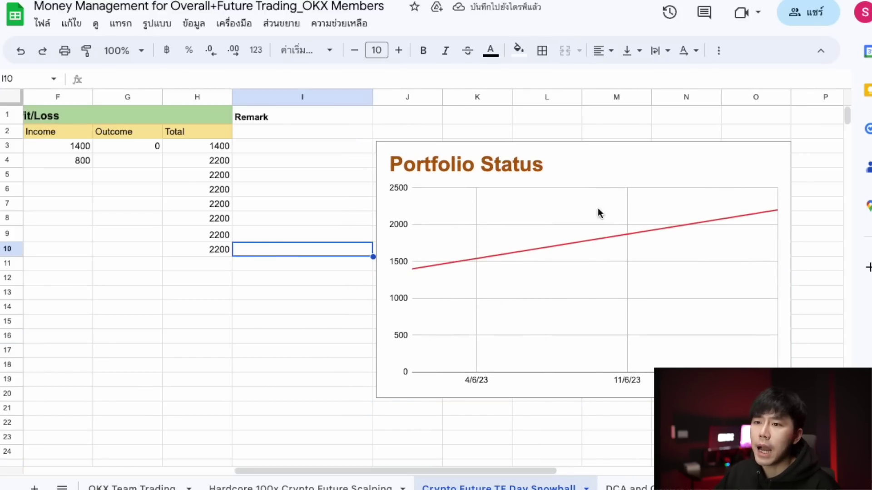
left_click(826, 355)
Enter the date 30/6 in row 5 of the Pofit/Loss table
left_click_drag(462, 472, 334, 473)
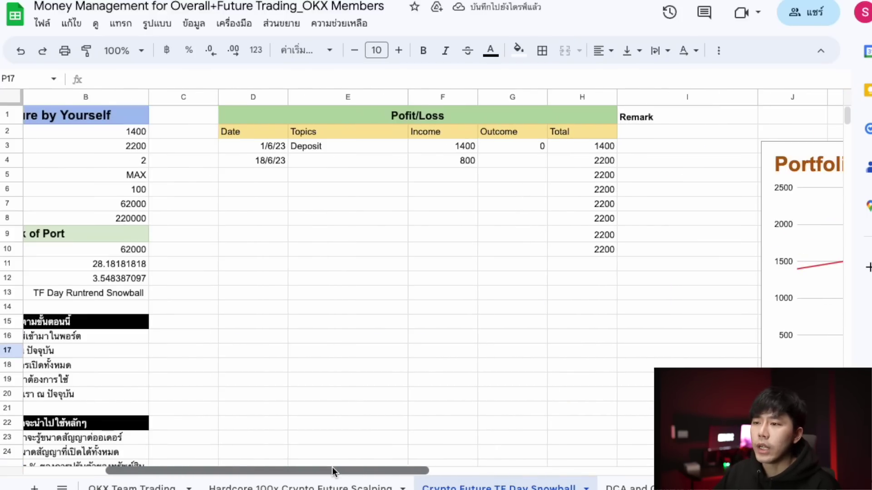
left_click(262, 179)
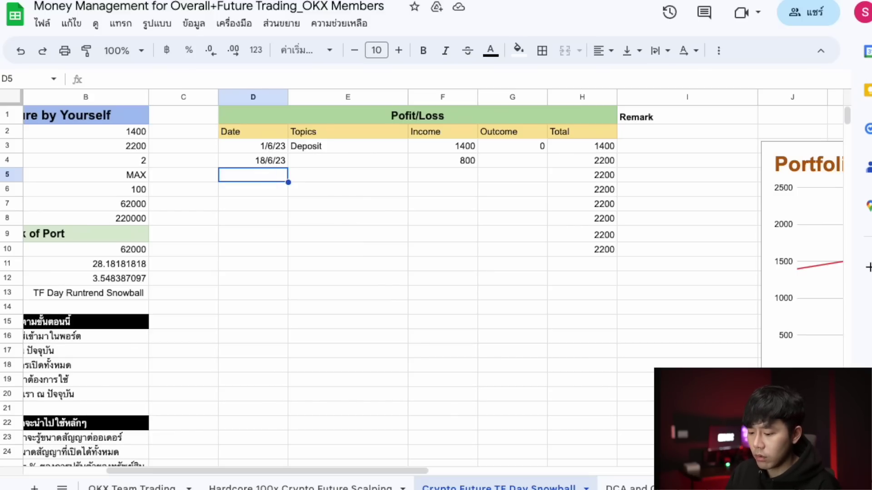
type("40/6/23")
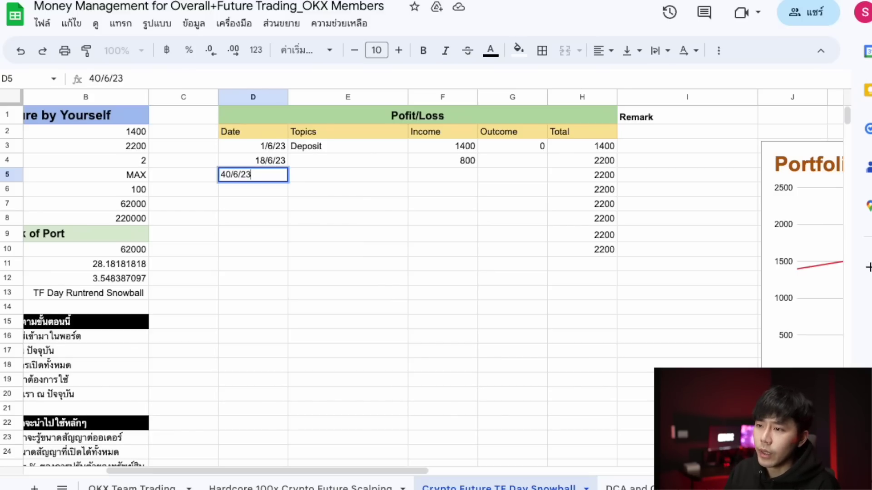
key("BackSpace")
key("BackSpace")
key("BackSpace")
key("BackSpace")
key("BackSpace")
key("BackSpace")
key("BackSpace")
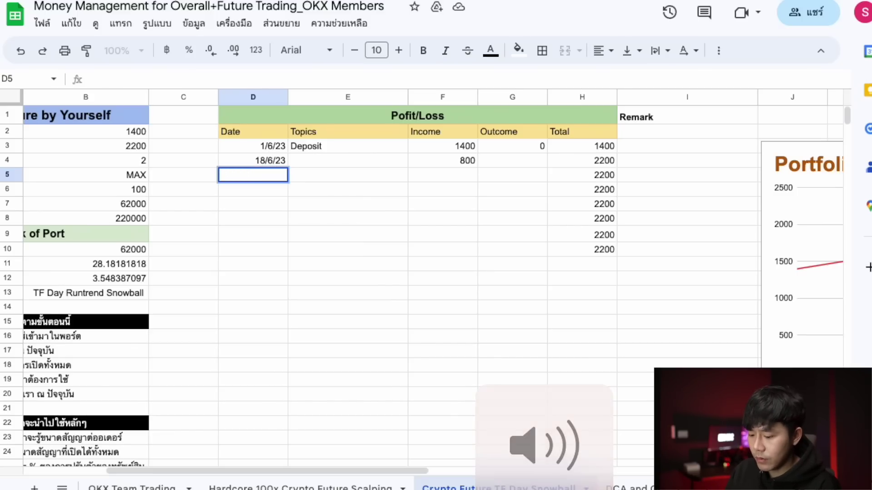
type("30/6/23")
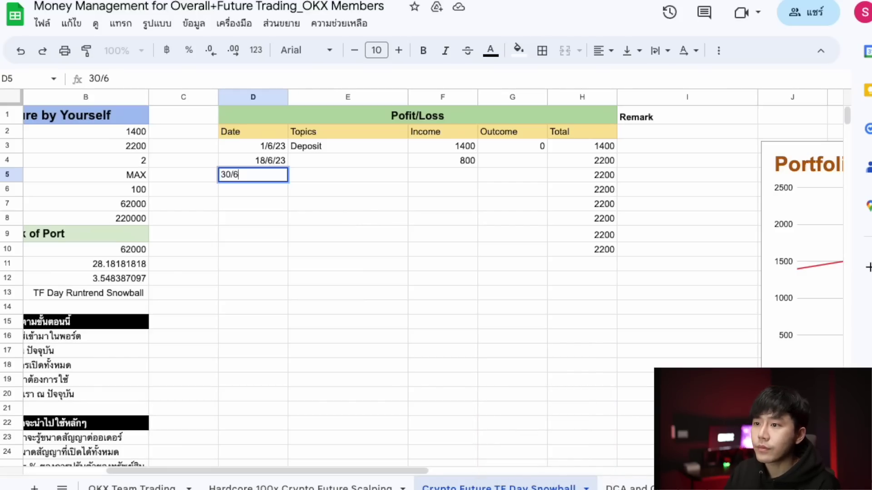
key("Return")
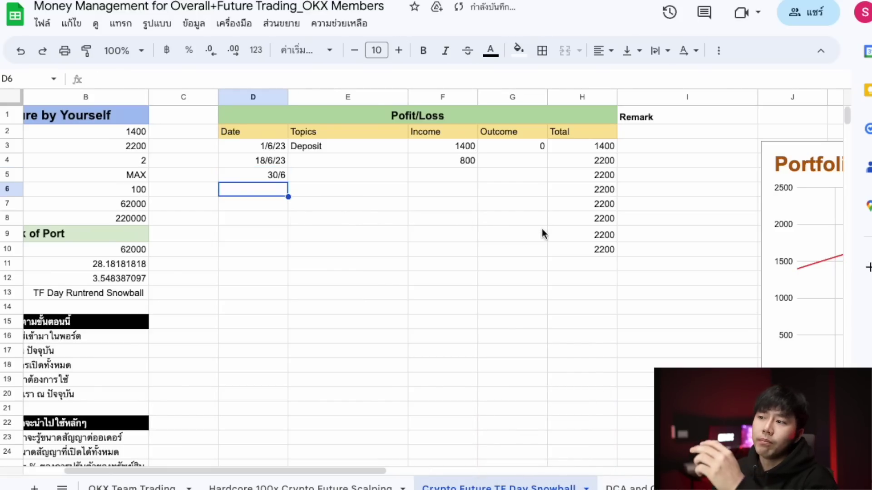
Enter 5000 as the Income for the 30/6 row and check the Portfolio Status chart
left_click(461, 173)
type("500")
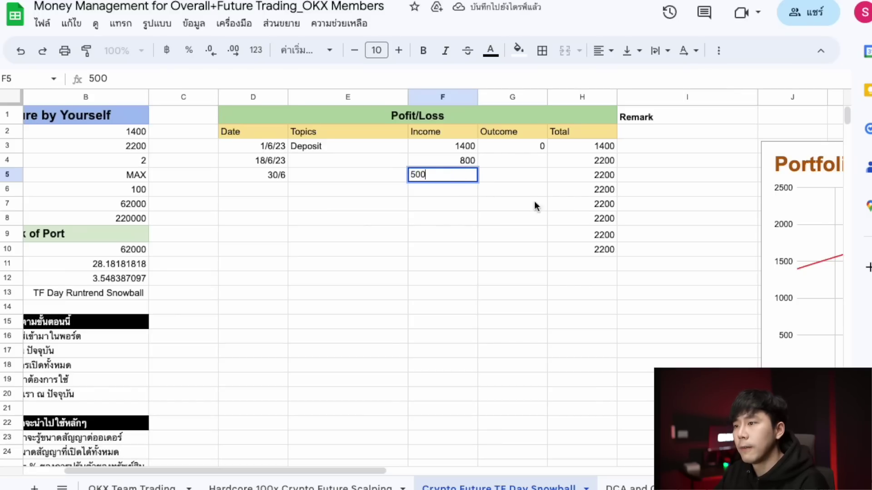
type("0")
key("Return")
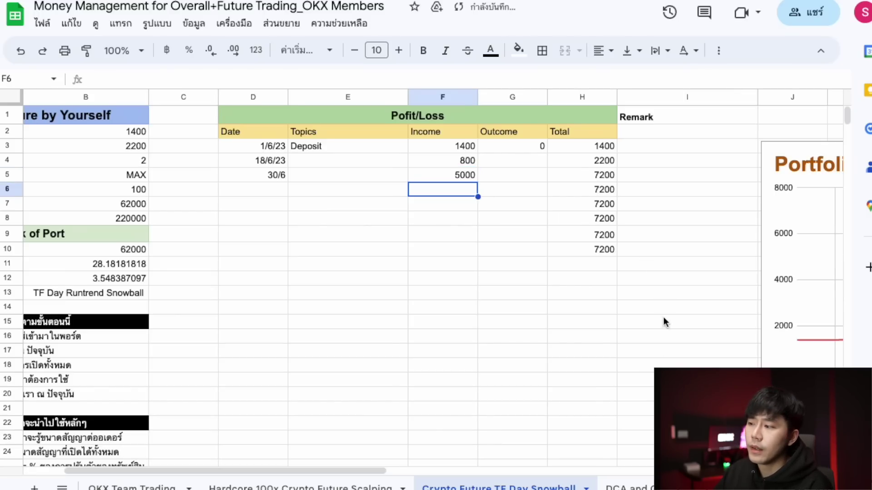
left_click_drag(340, 472, 517, 475)
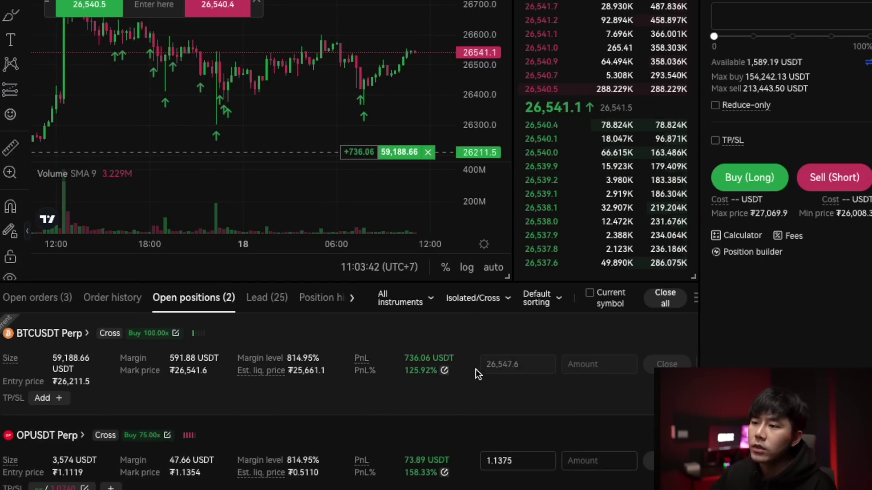
On the OKX trading page, look through the Lead positions, then switch to the TradingView Bitcoin / TetherUS 1h chart
left_click(267, 298)
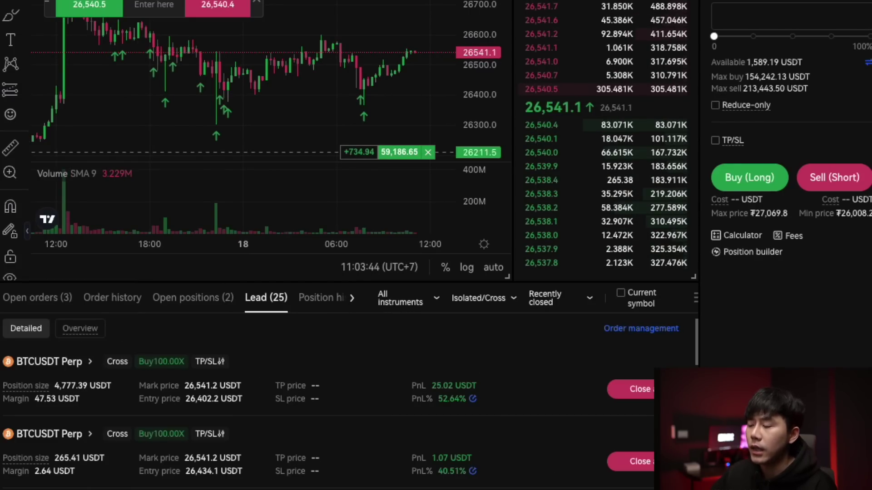
scroll(621, 384, "down", 5)
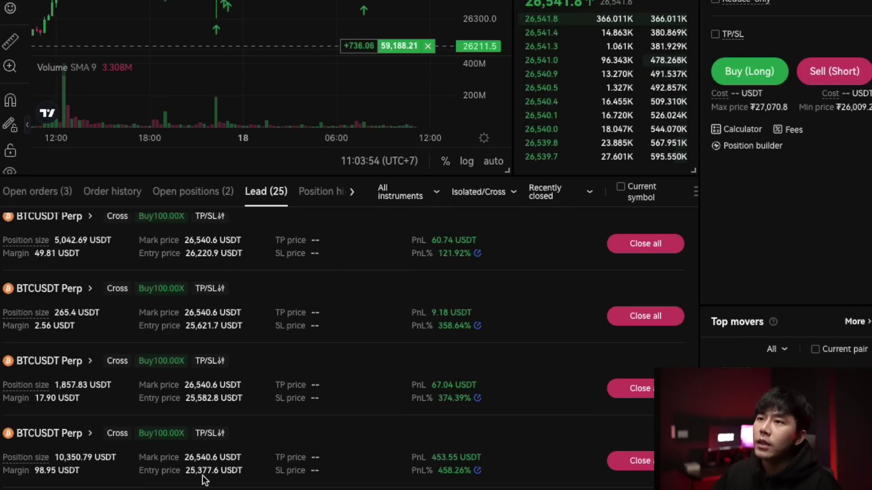
key("alt+Tab")
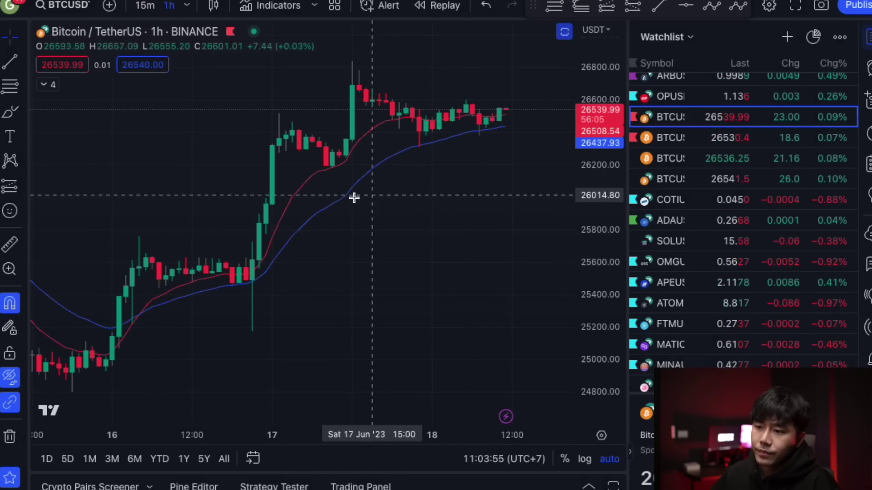
Switch the Bitcoin / TetherUS chart to the 1 day interval and show its hidden drawings
left_click(187, 5)
left_click(254, 320)
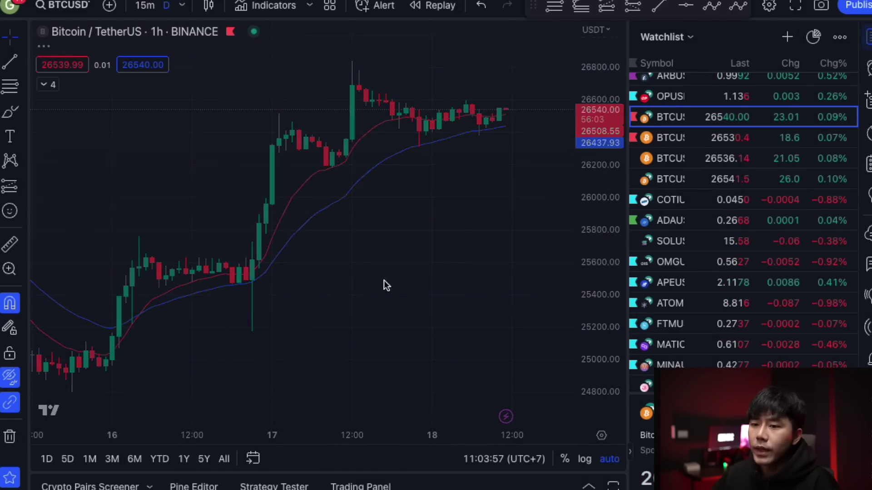
scroll(443, 272, "down", 3)
left_click(10, 377)
scroll(310, 271, "down", 3)
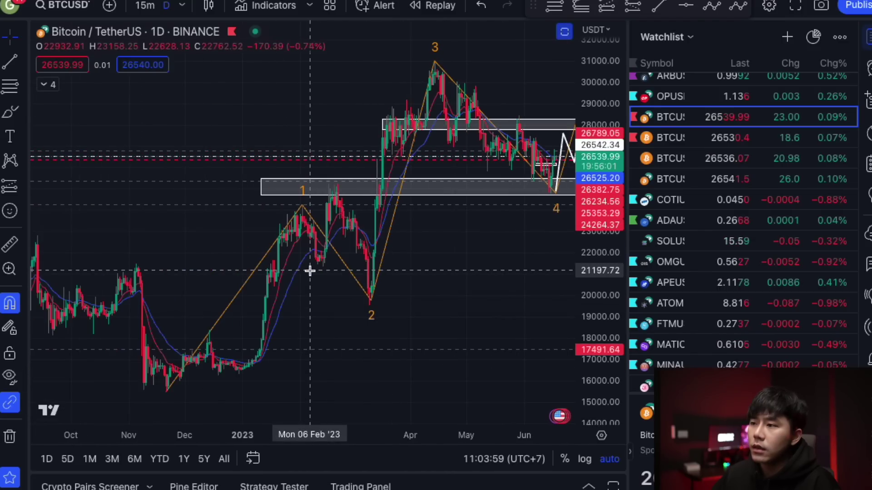
Examine the projected path from wave point 4 to point 5 and the two price zones on the daily chart
scroll(445, 255, "right", 3)
scroll(446, 254, "up", 3)
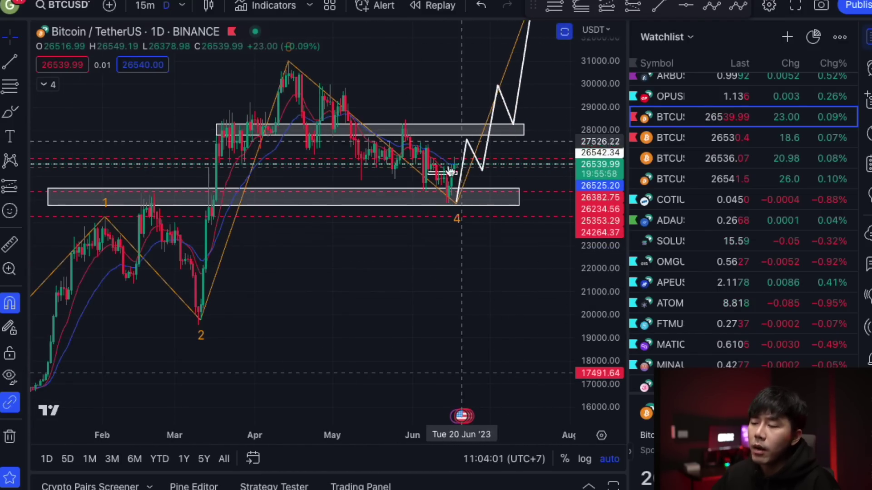
left_click_drag(600, 91, 600, 118)
scroll(487, 275, "right", 3)
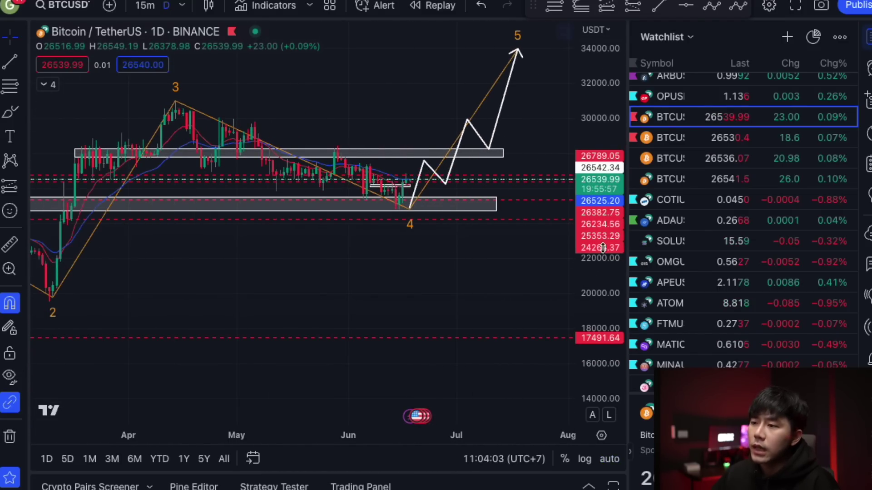
scroll(464, 302, "right", 2)
scroll(463, 302, "up", 3)
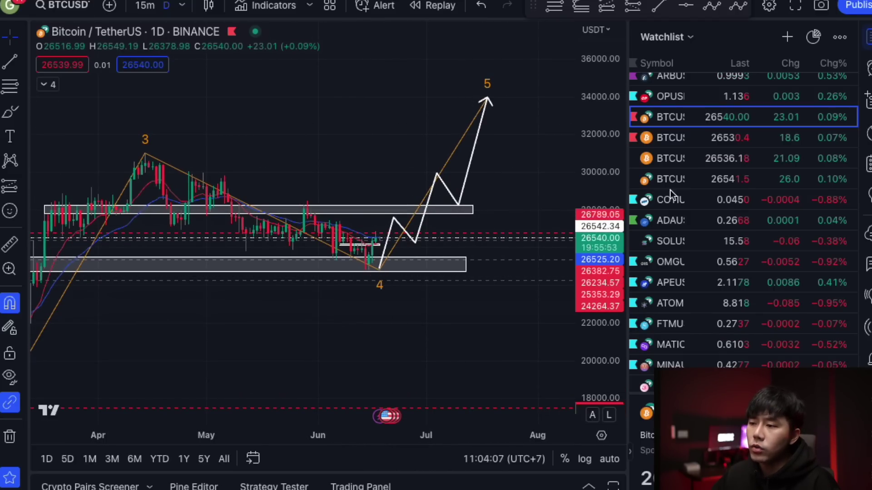
scroll(395, 272, "up", 1)
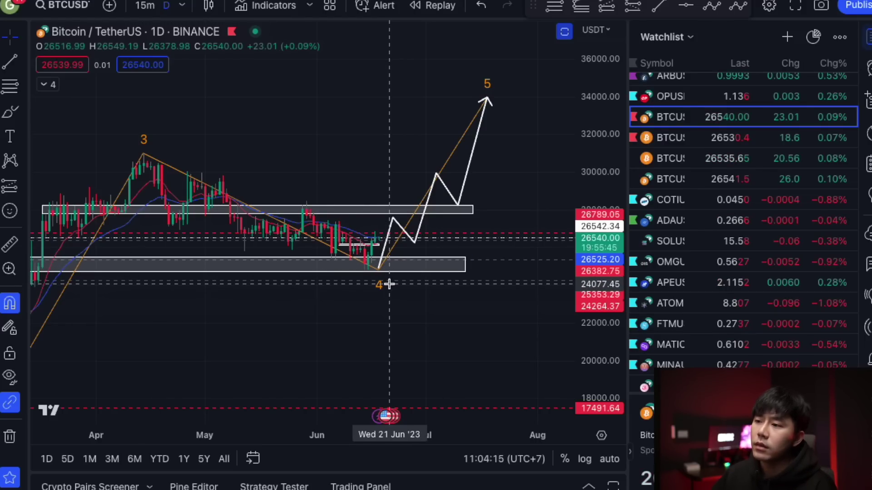
left_click(382, 284)
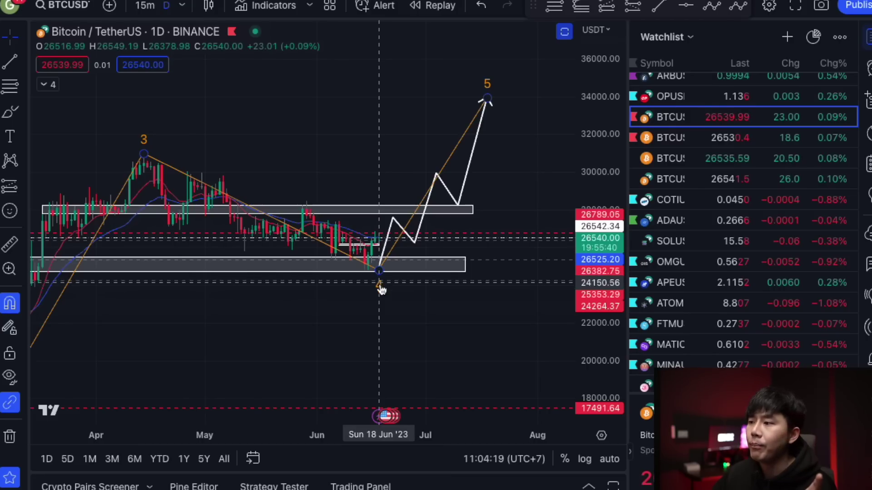
scroll(559, 294, "up", 2)
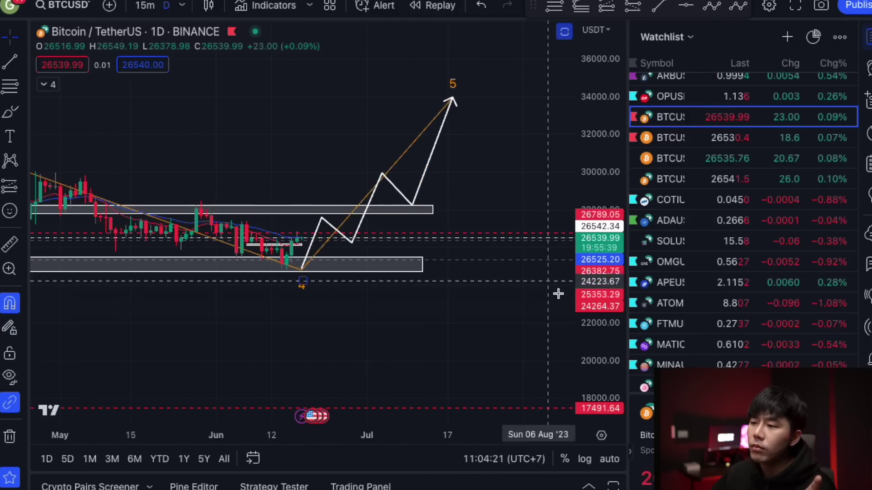
left_click_drag(559, 294, 556, 259)
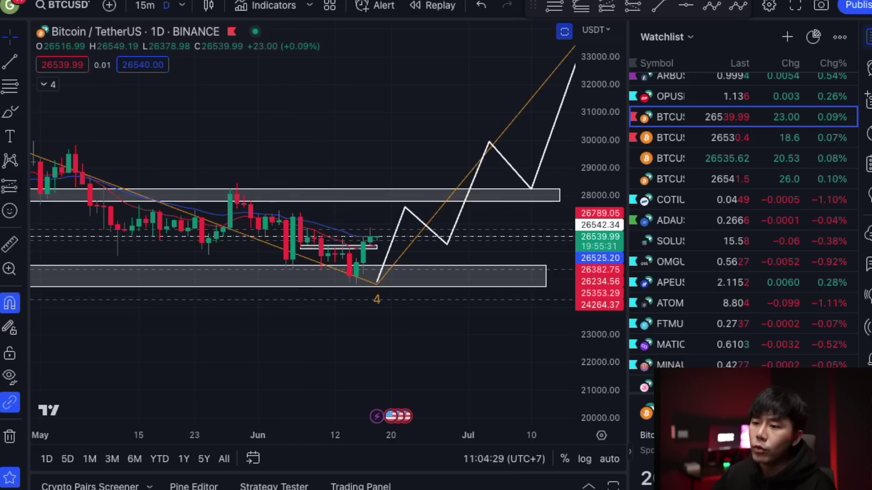
Compare the decline from wave point 3 to point 4 with the start of the white projected path, leaving nothing selected
left_click(182, 5)
scroll(452, 314, "down", 3)
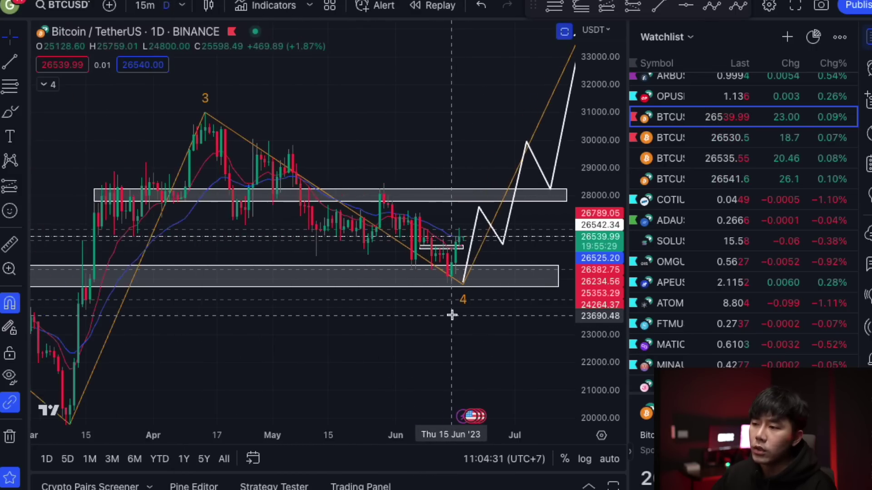
scroll(452, 315, "down", 3)
scroll(497, 305, "up", 5)
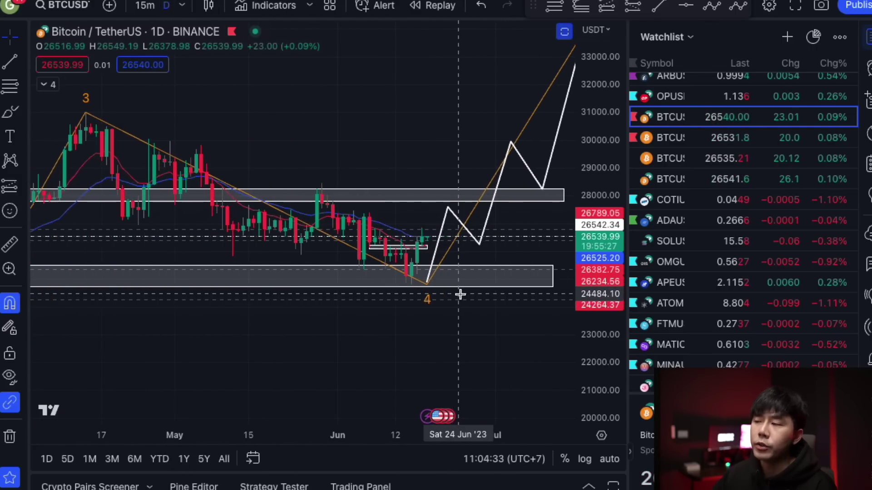
left_click(427, 282)
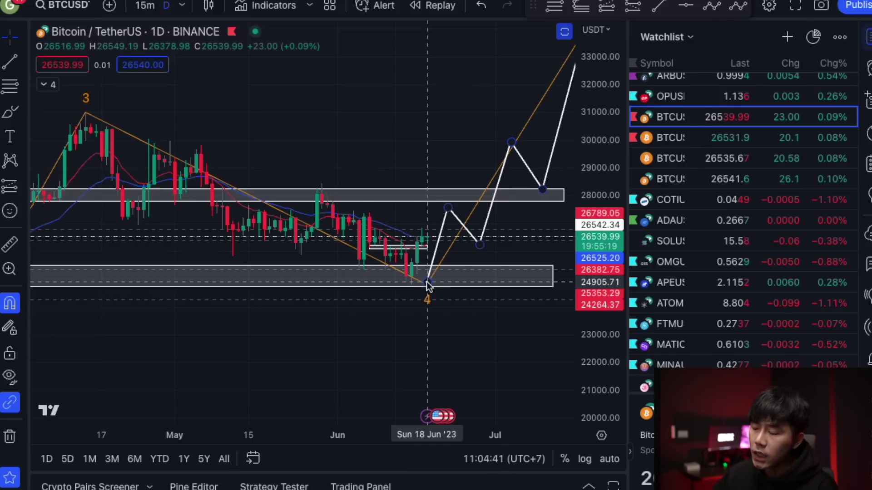
key("Escape")
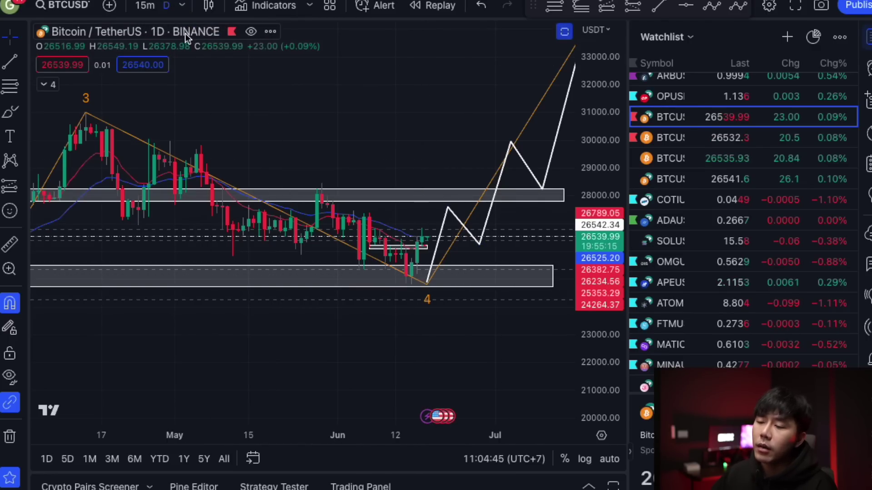
Open the list of time intervals for the Bitcoin chart
left_click(179, 7)
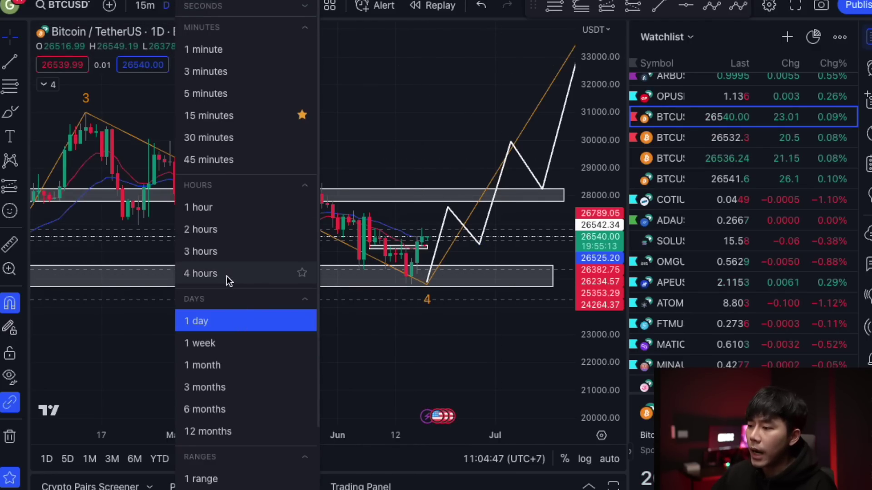